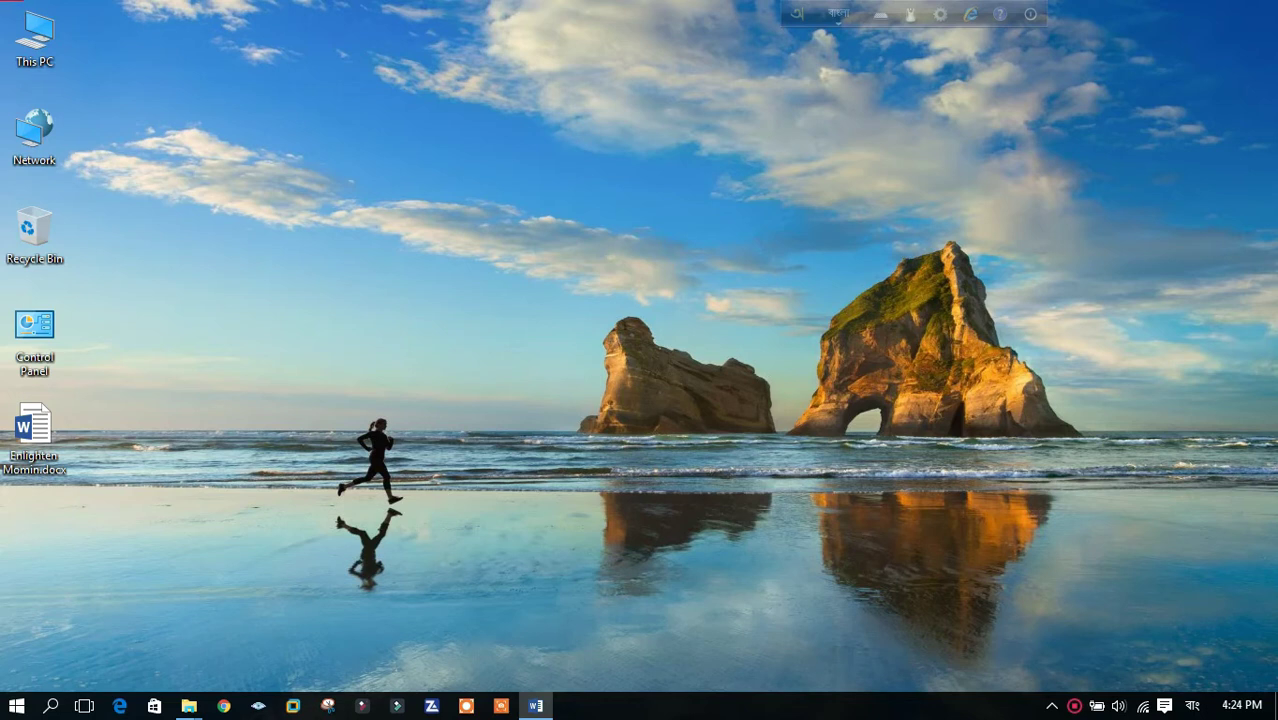
Step: Open the blank Enlighten Momin document and toggle Avro to English and back to Bangla
click(537, 705)
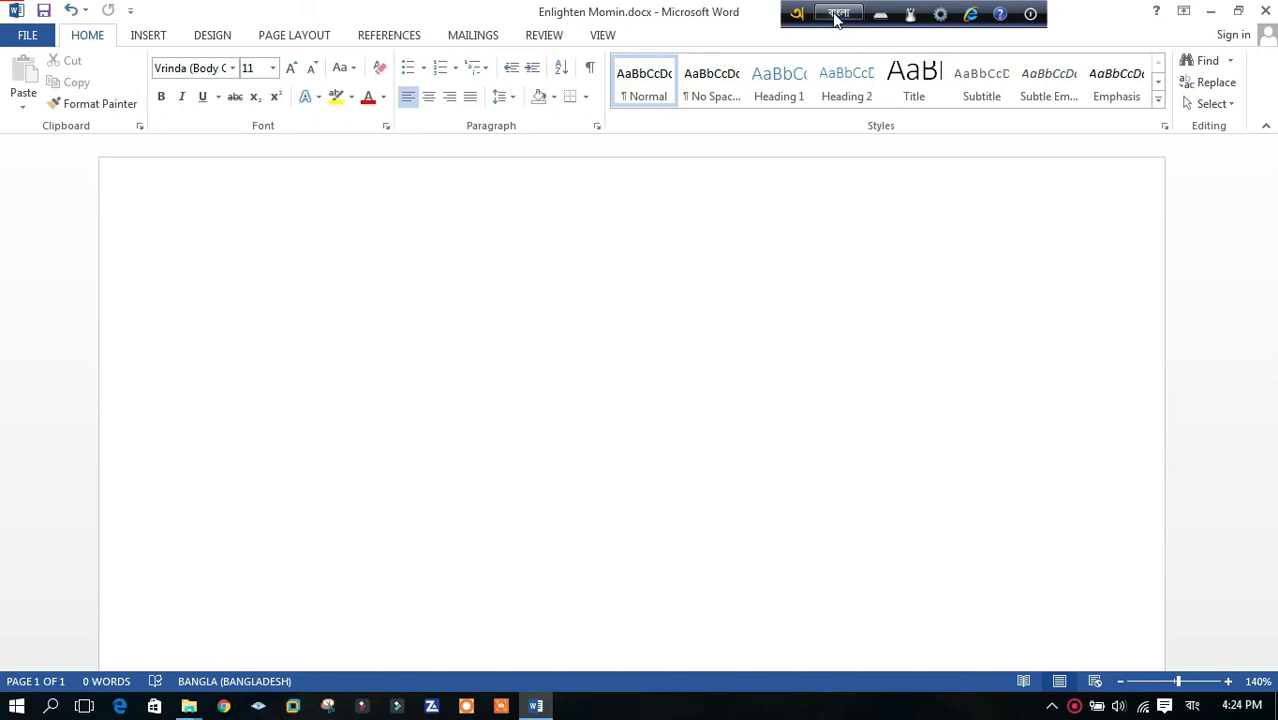
click(837, 18)
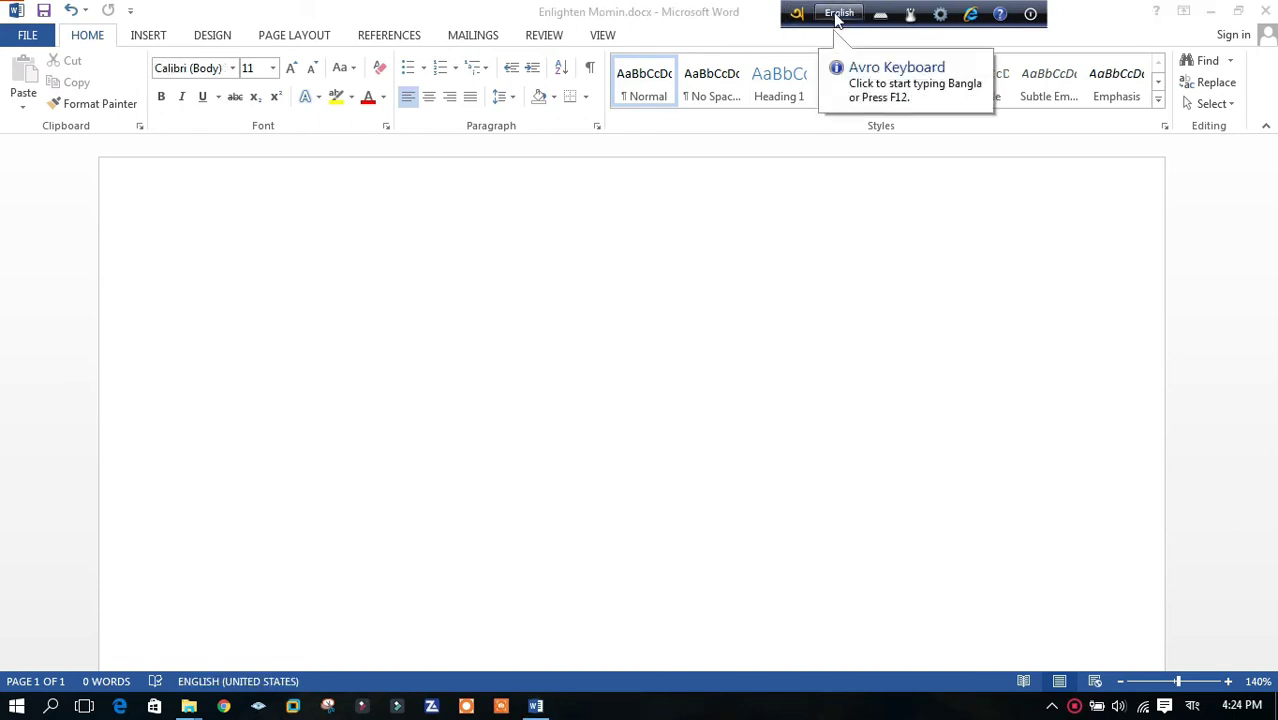
click(837, 18)
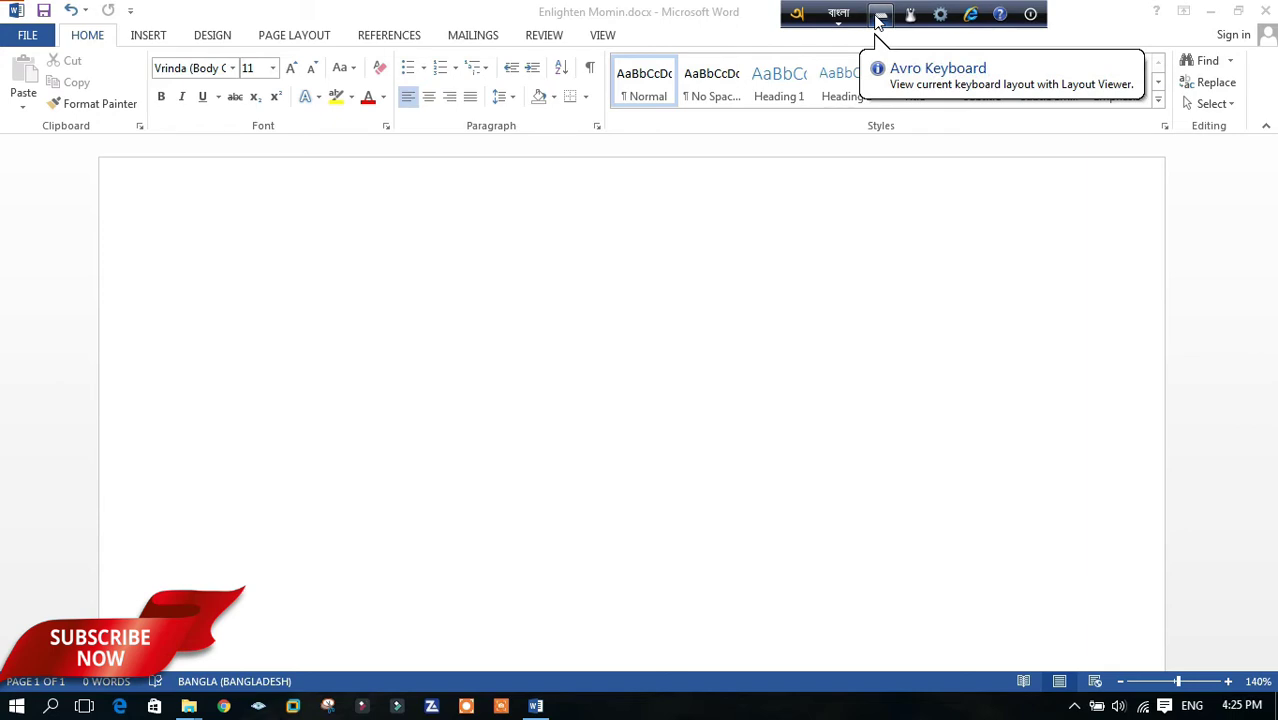
Step: Open the Avro Phonetic Layout Viewer chart and shift it slightly right
click(879, 20)
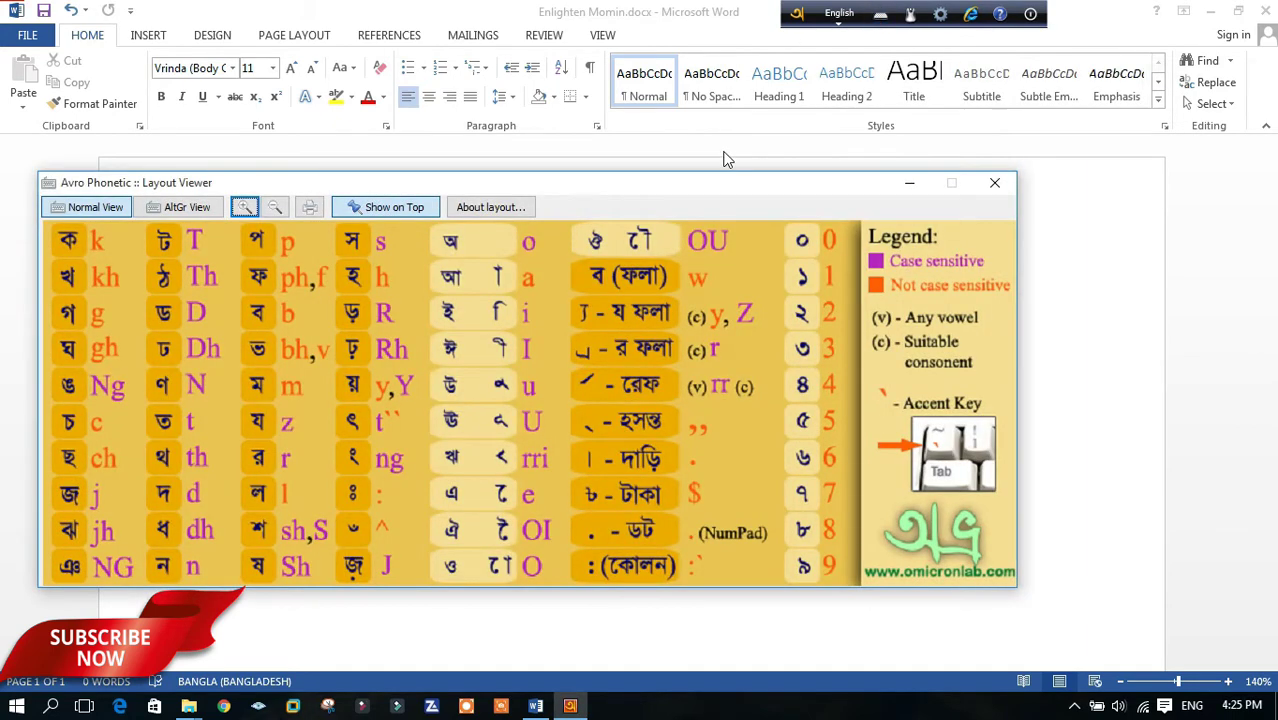
drag(730, 181, 815, 180)
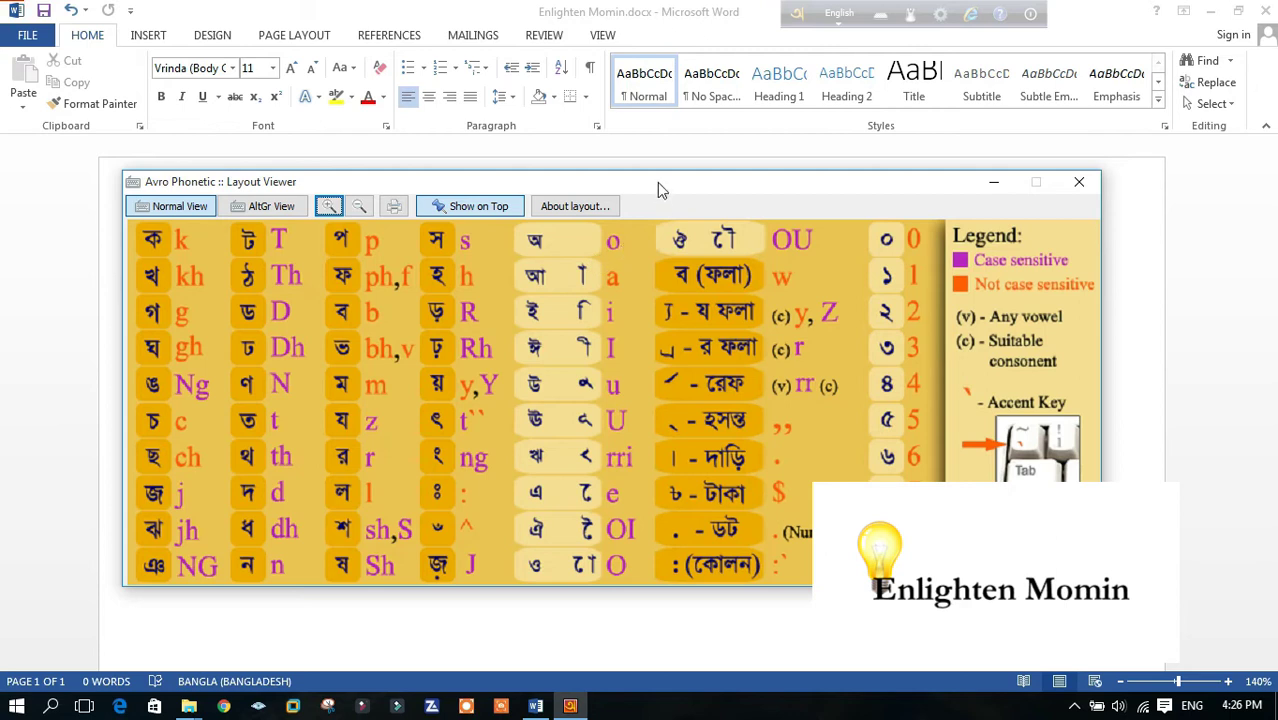
Step: Type k and o for ক অ on line one, and m for ম on line two
drag(657, 182, 790, 31)
click(400, 497)
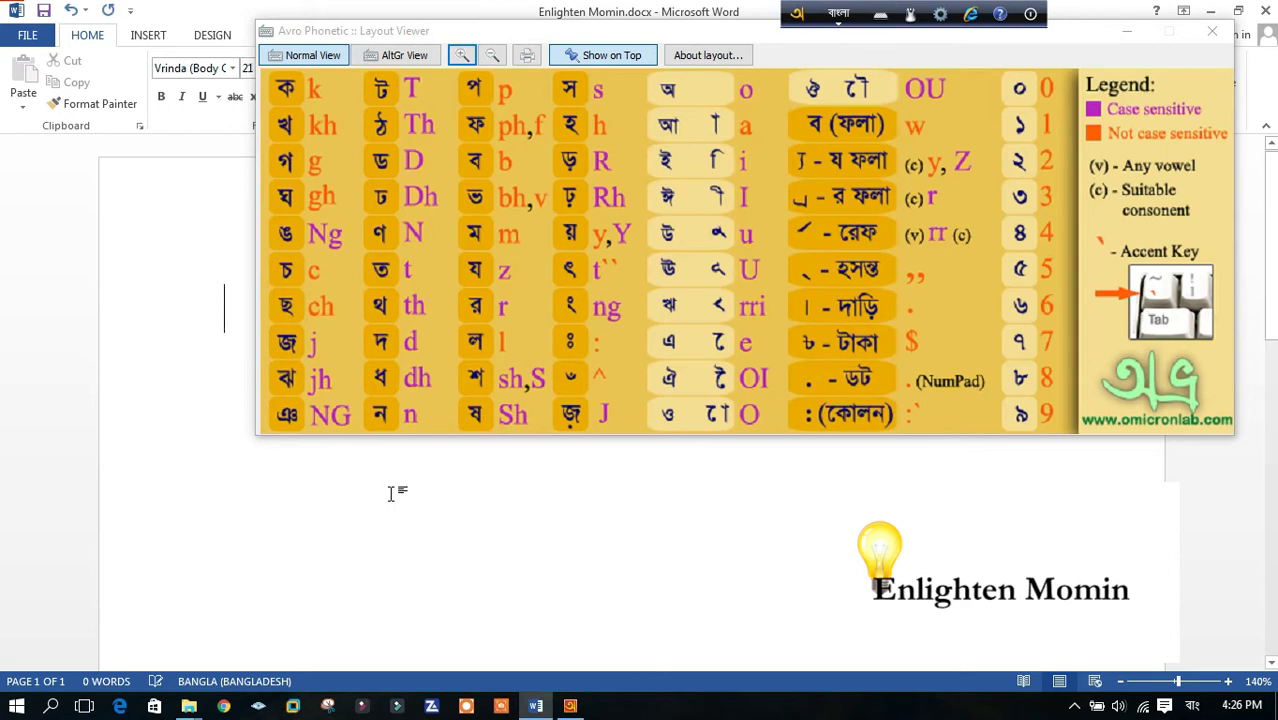
drag(513, 37, 740, 30)
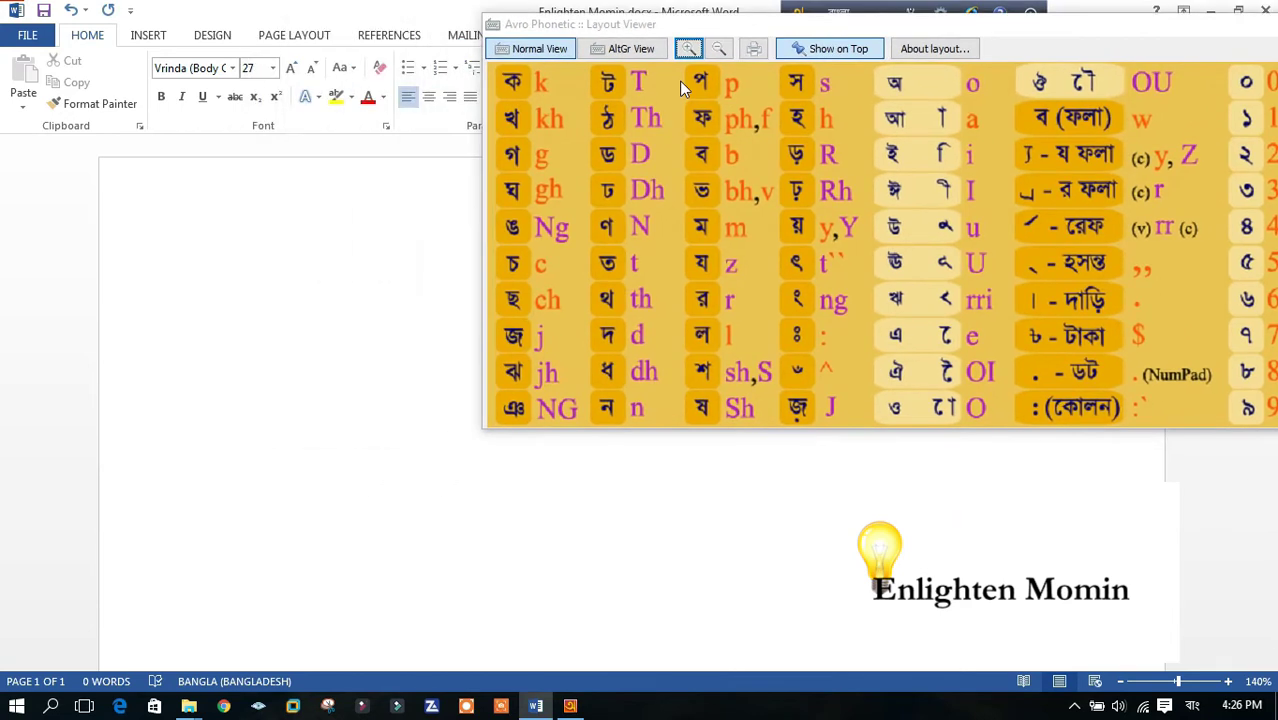
text(k)
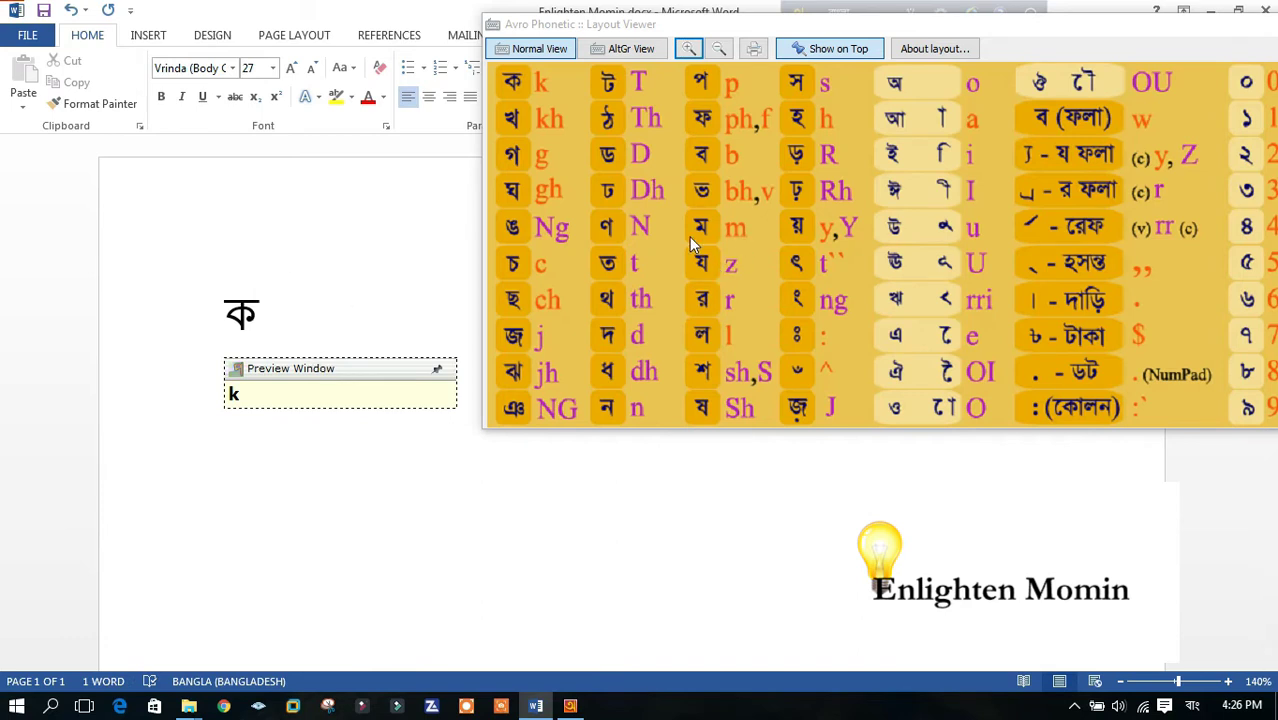
key(Return)
text(m)
click(305, 331)
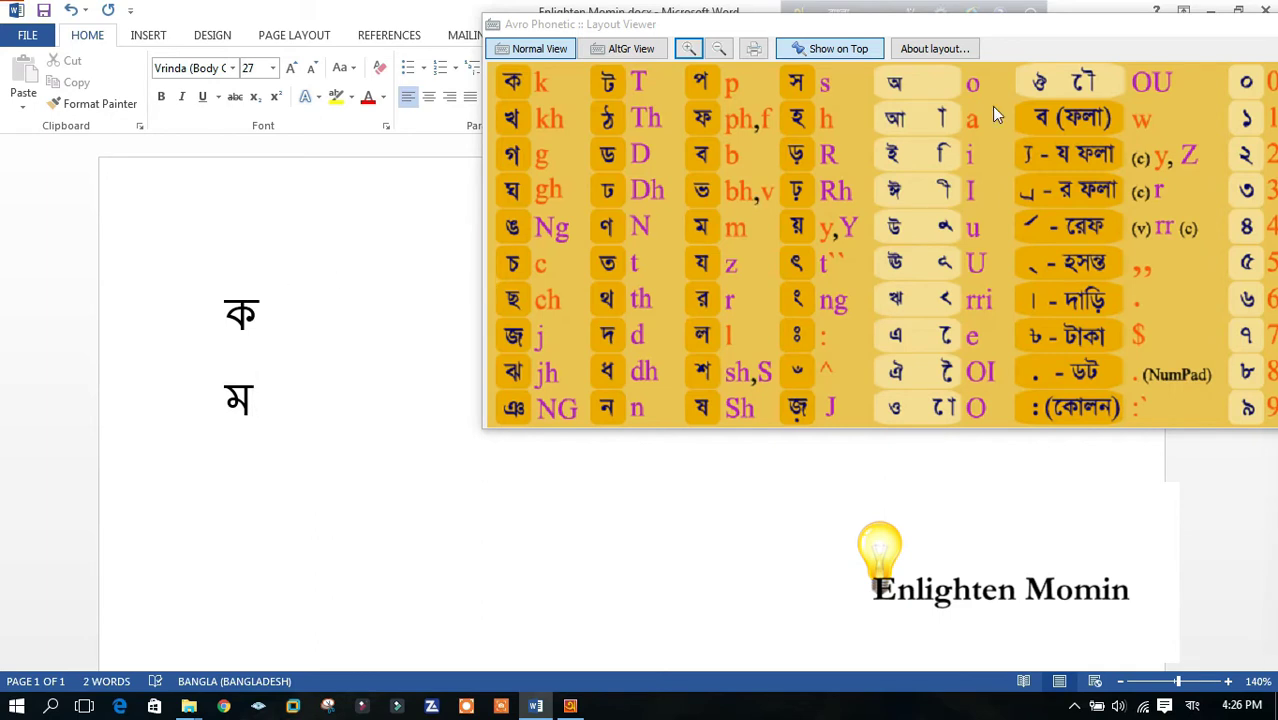
text(o)
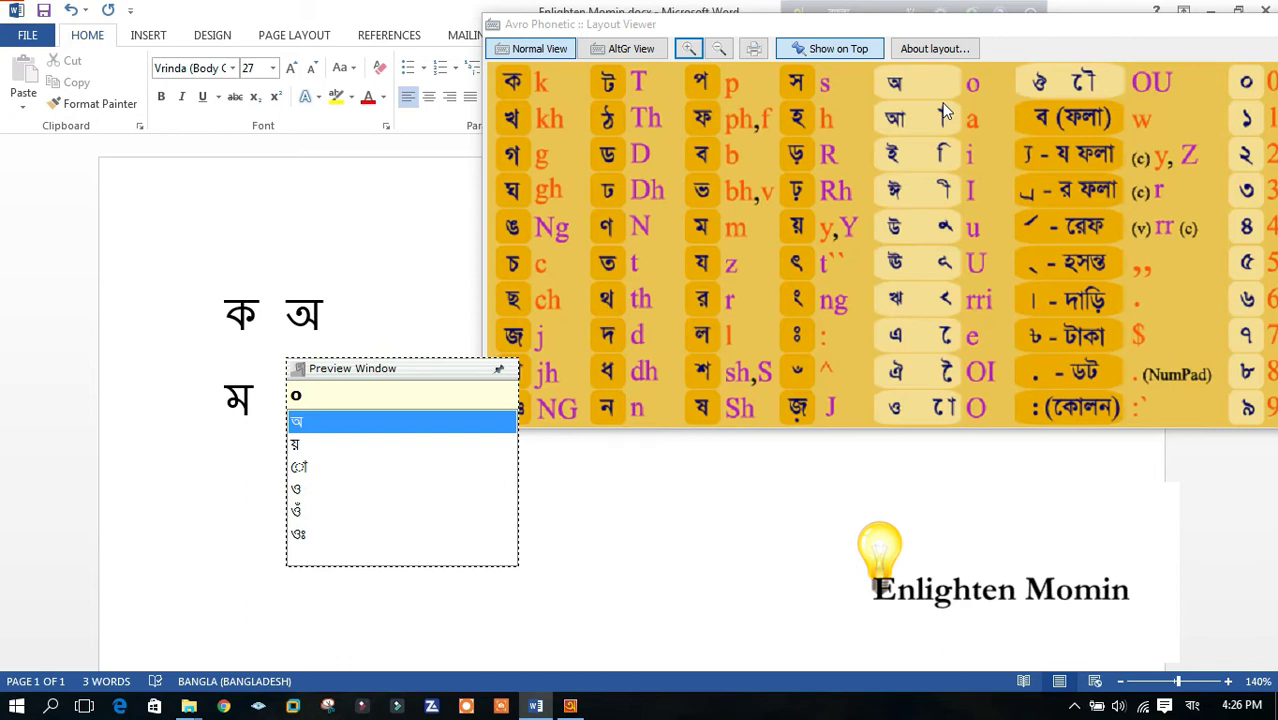
drag(1018, 35, 893, 33)
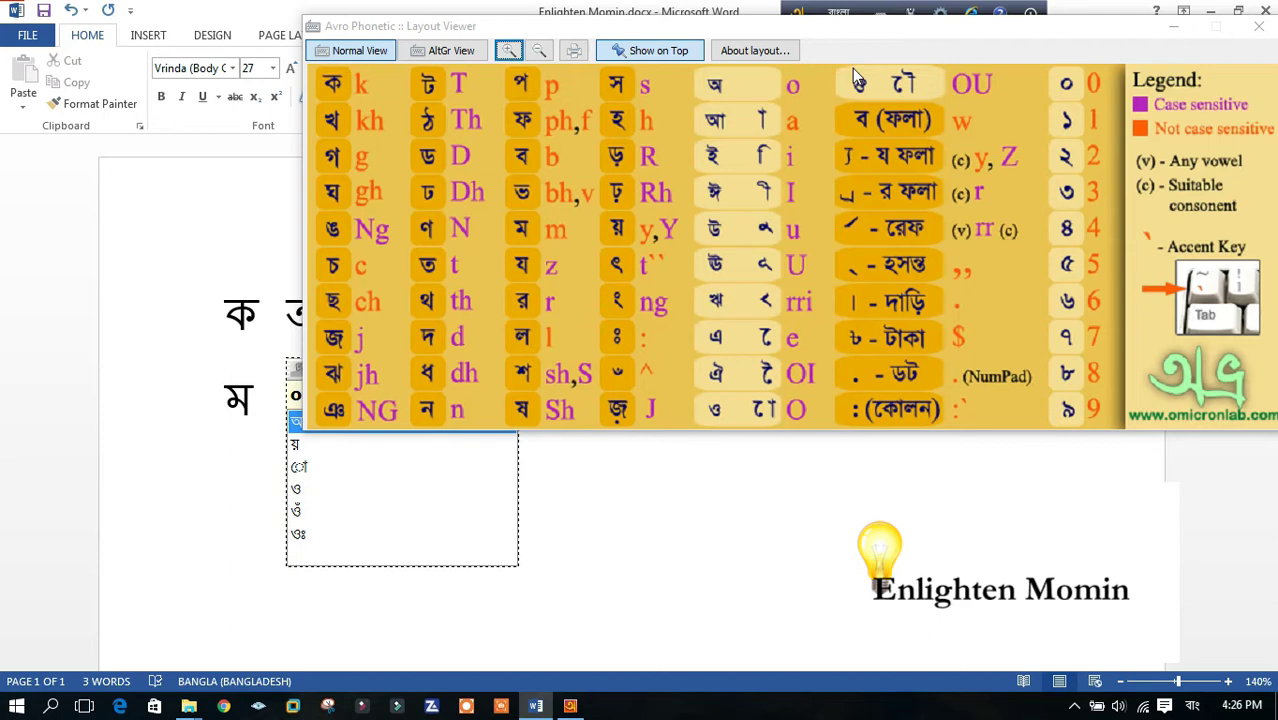
Step: Type 'bhOIrobI' with Avro to add ভৈরবী after অ, then select and deselect it
drag(957, 28, 1110, 14)
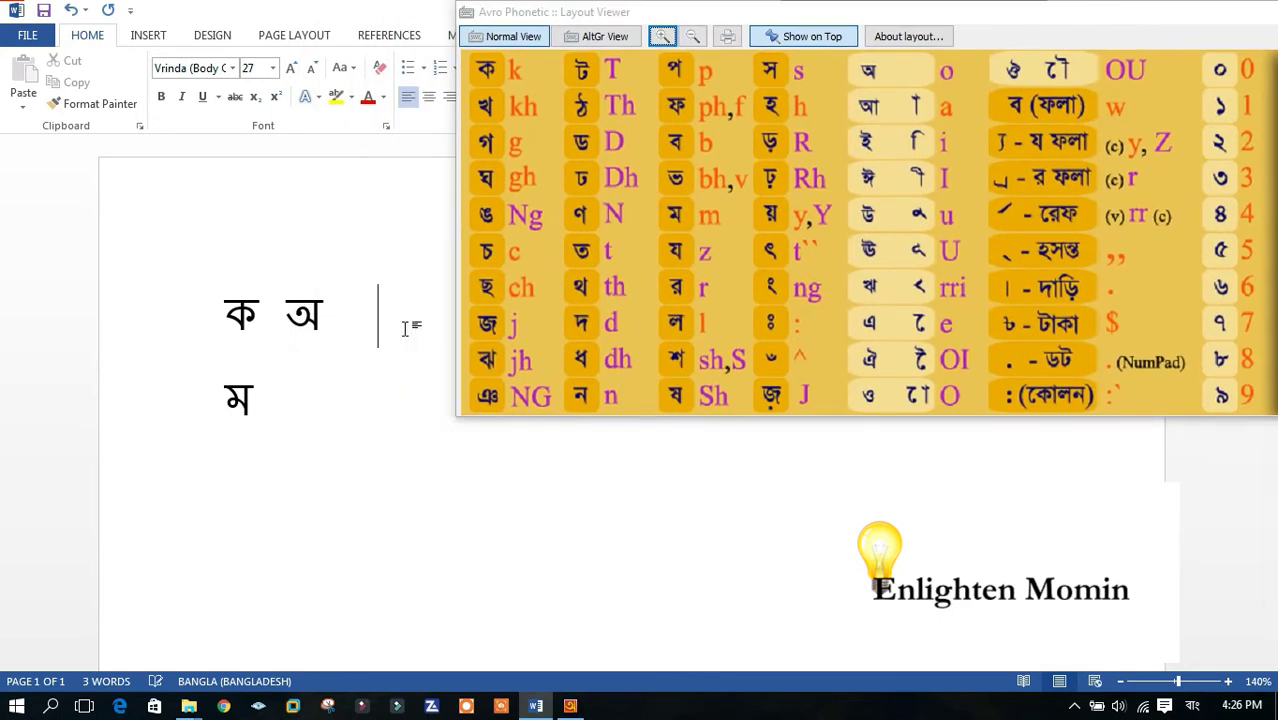
drag(980, 18, 1044, 18)
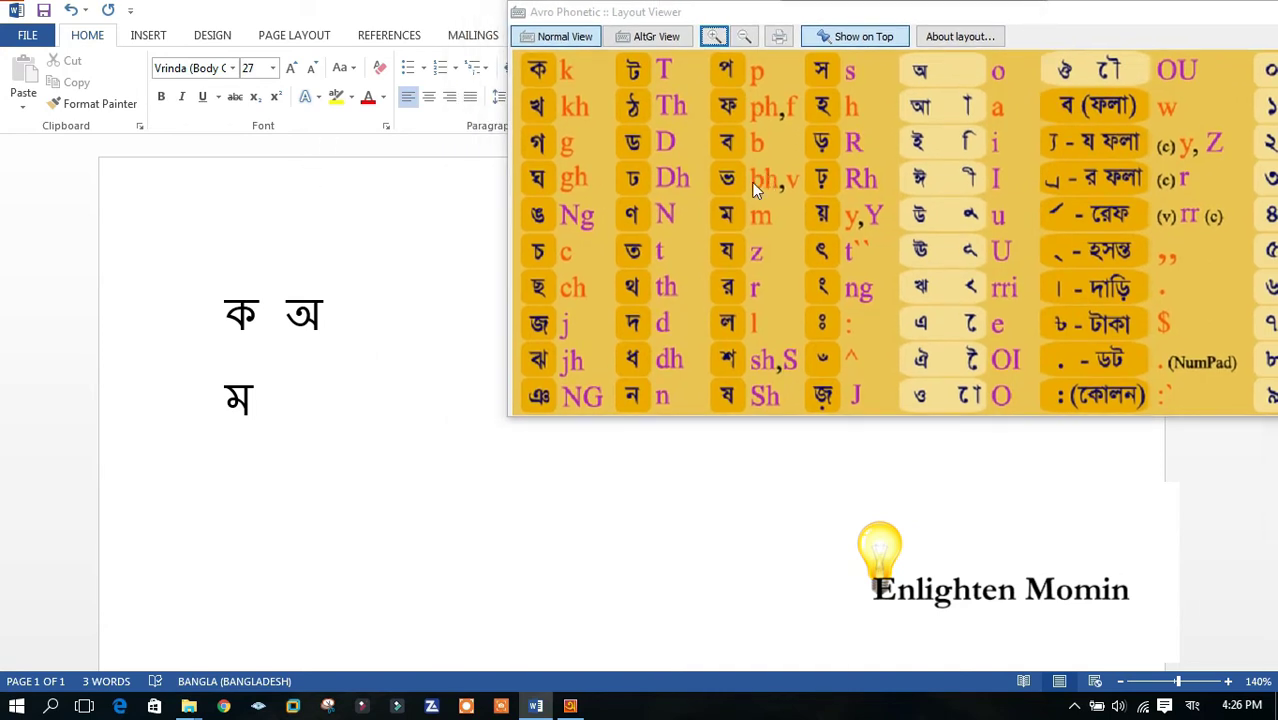
text(b)
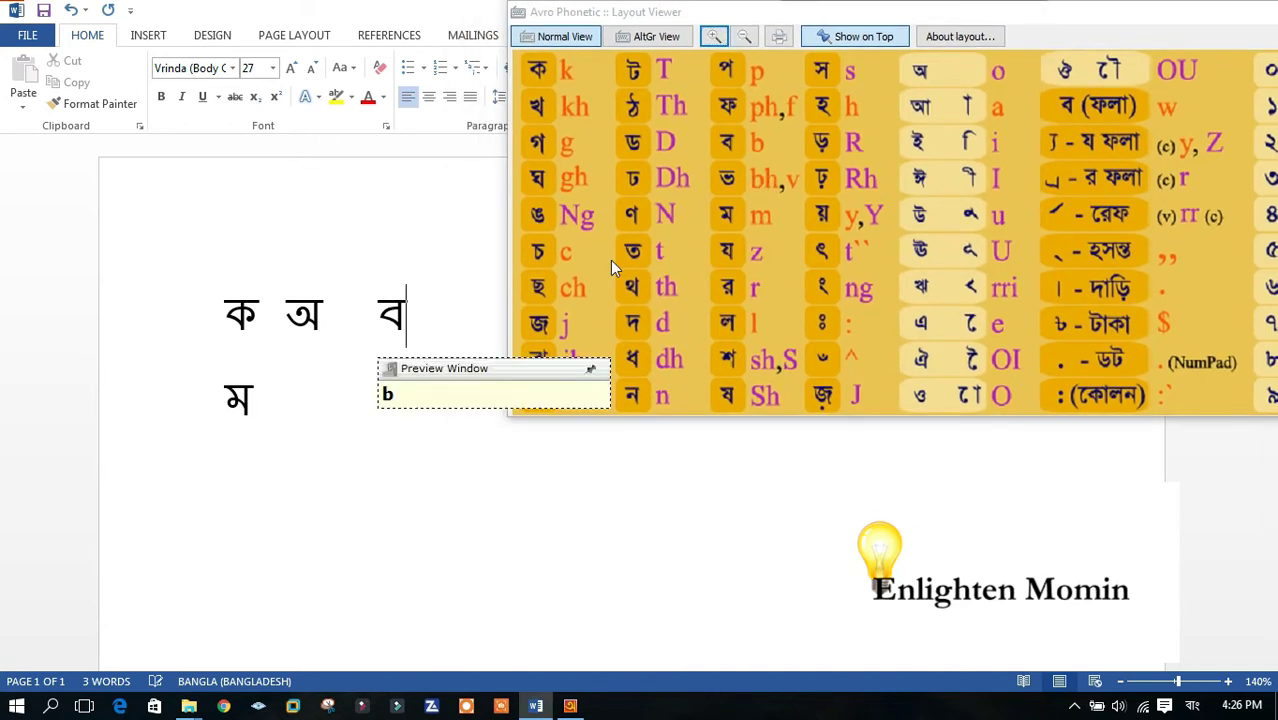
text(h)
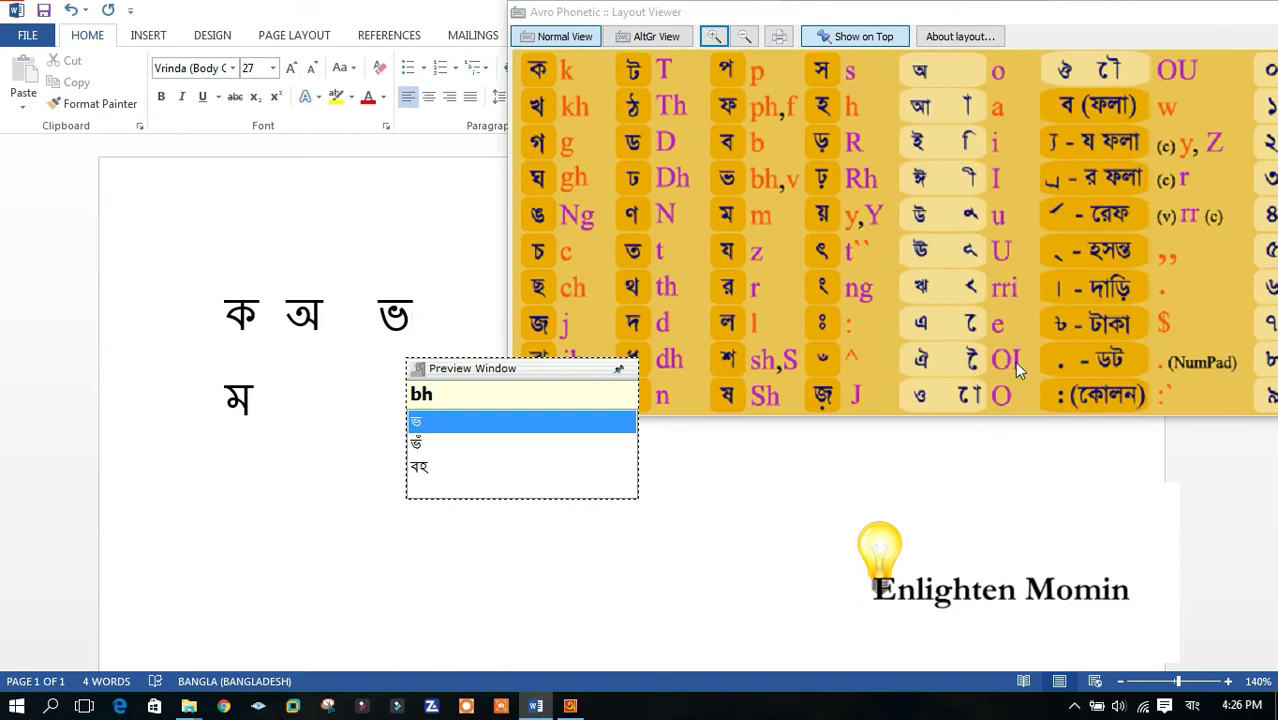
text(OIrobI)
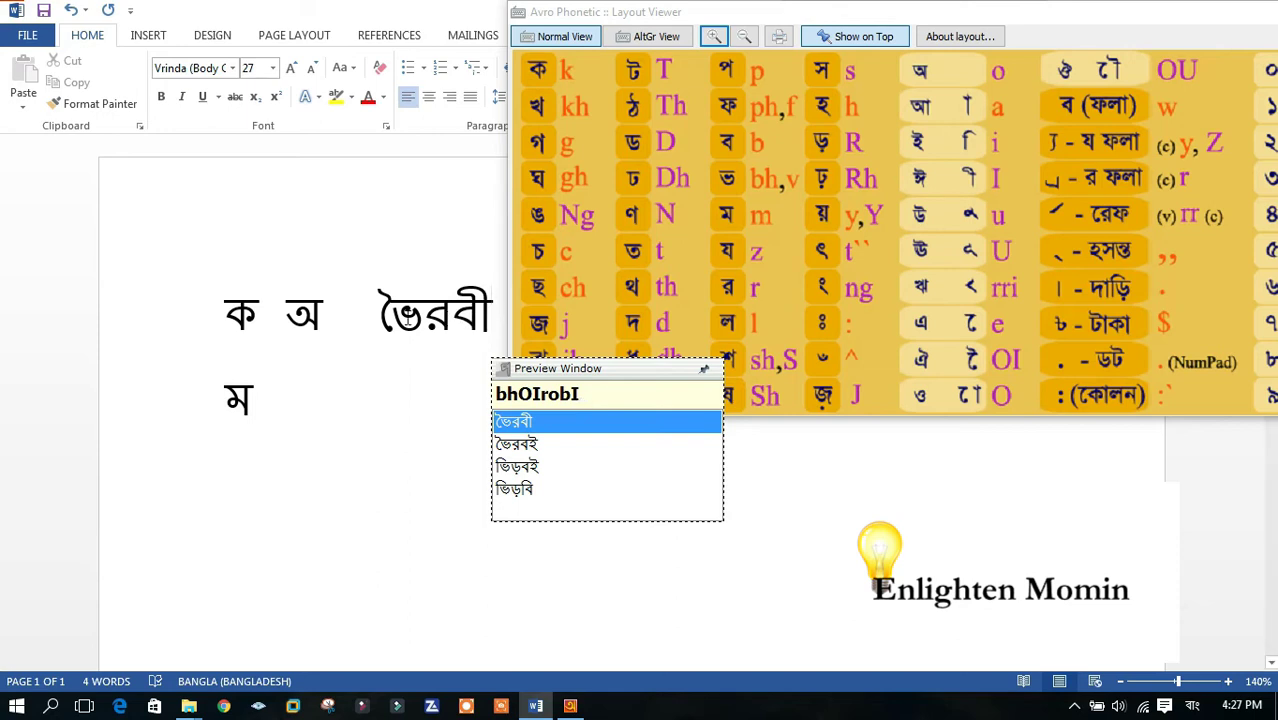
drag(378, 316, 488, 318)
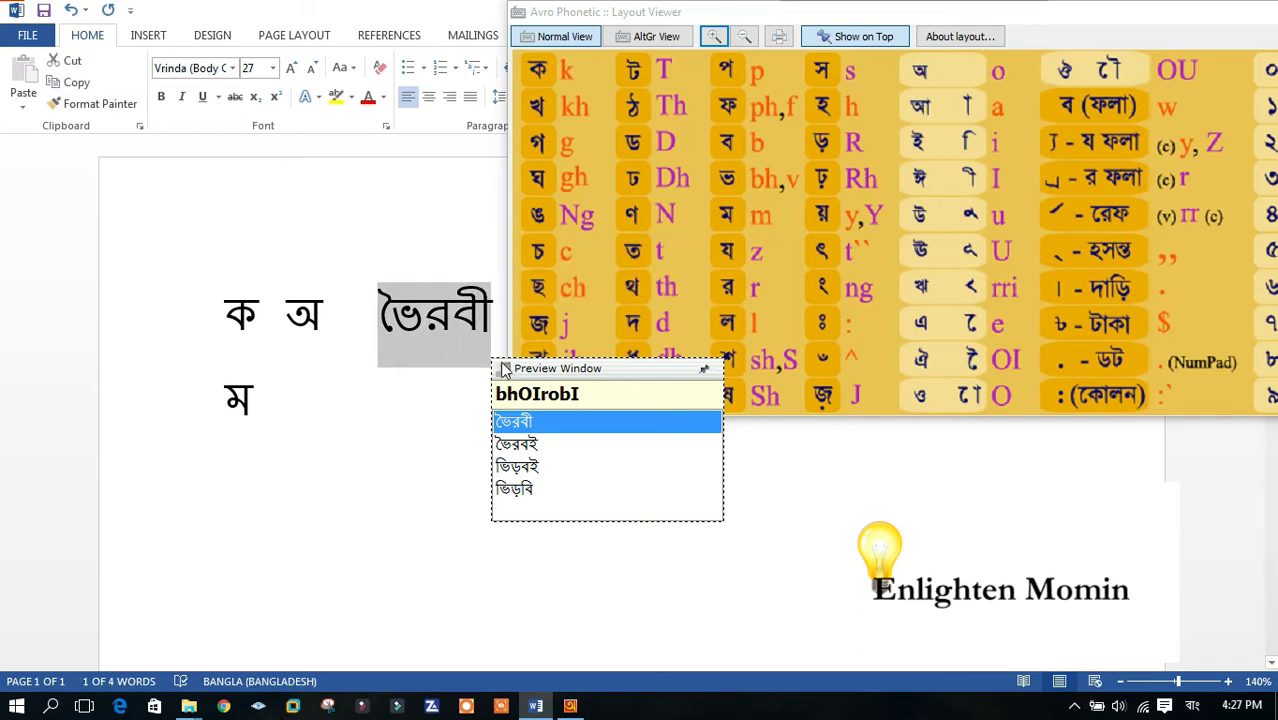
click(503, 316)
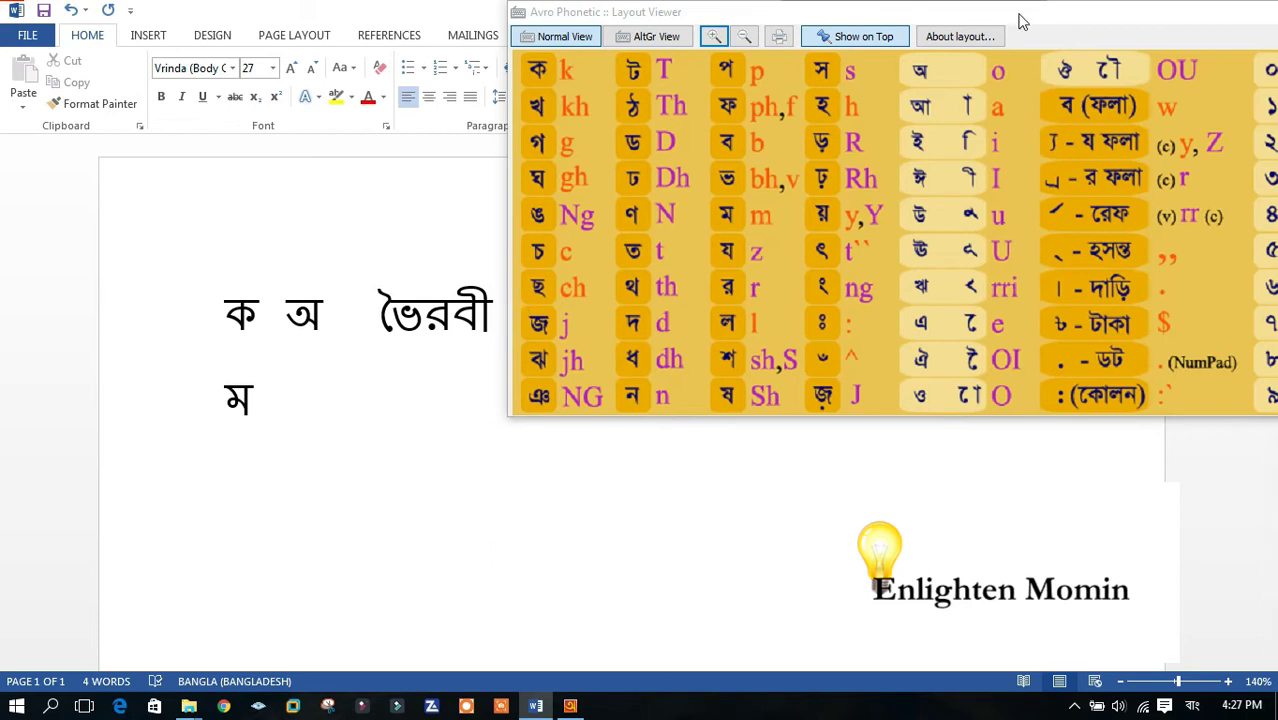
drag(1014, 13, 702, 91)
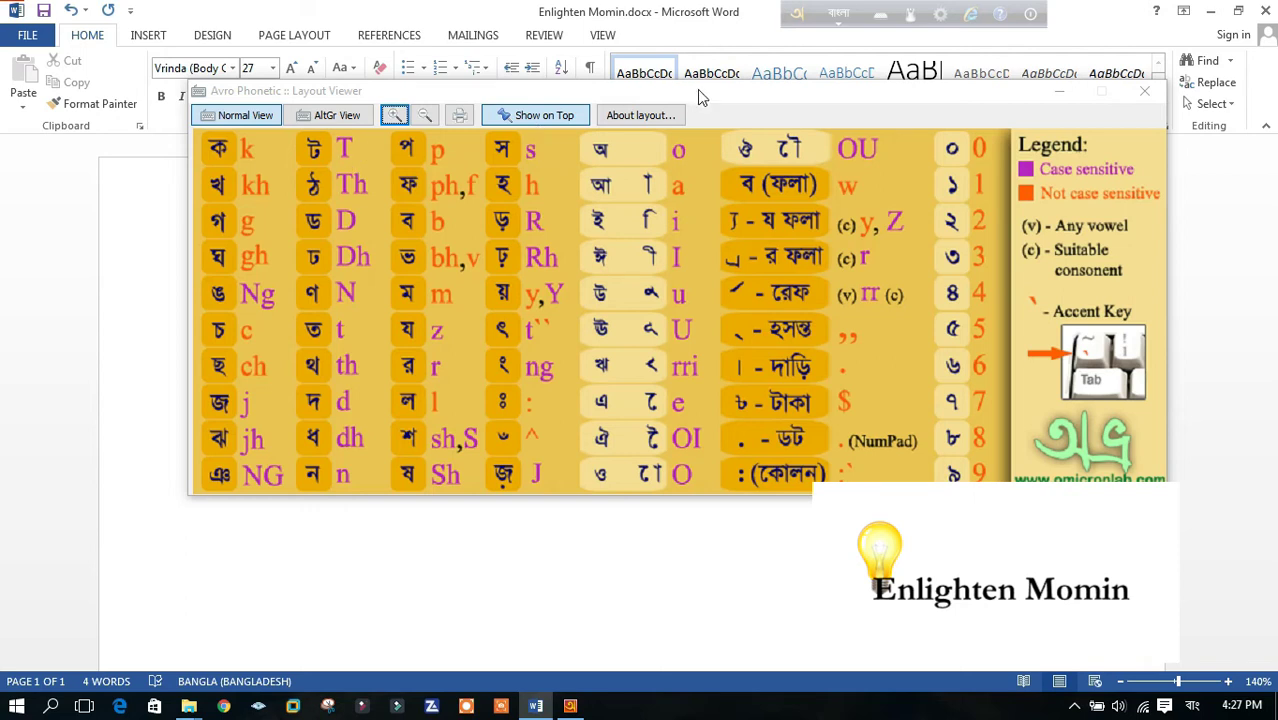
Step: Type 't T' with Avro to add ট and start a new line
drag(697, 89, 1147, 35)
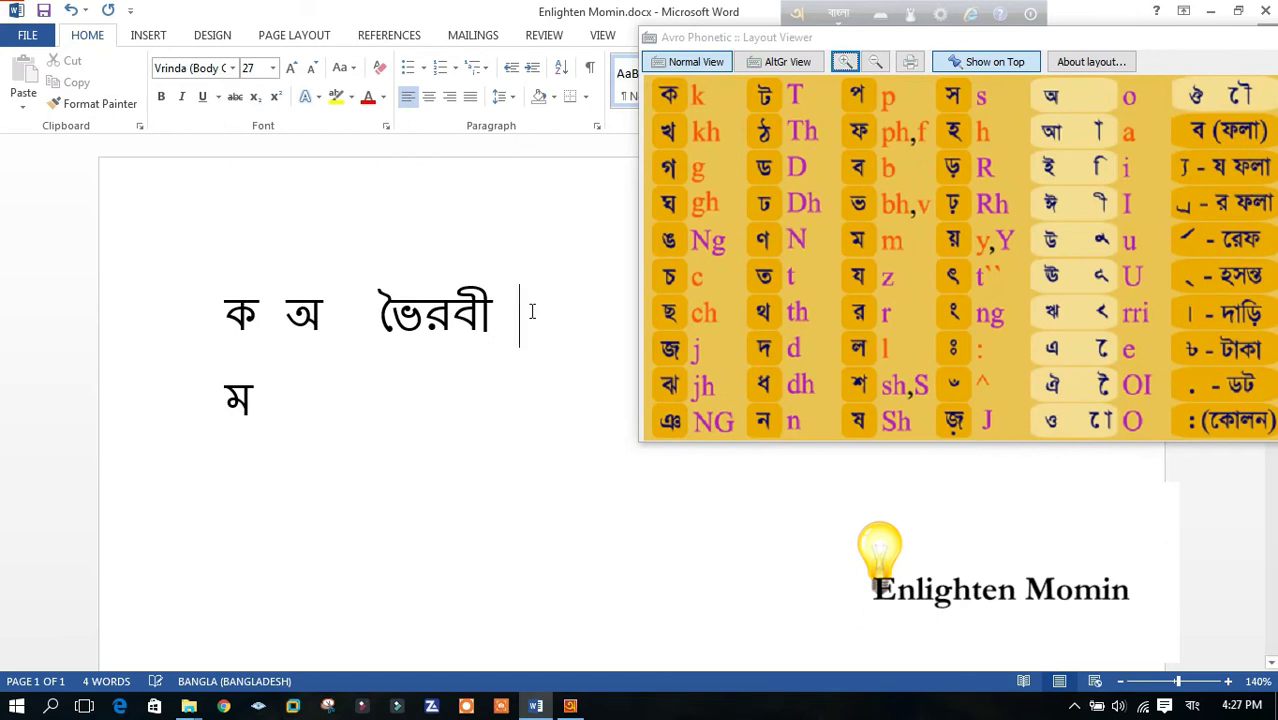
text(t)
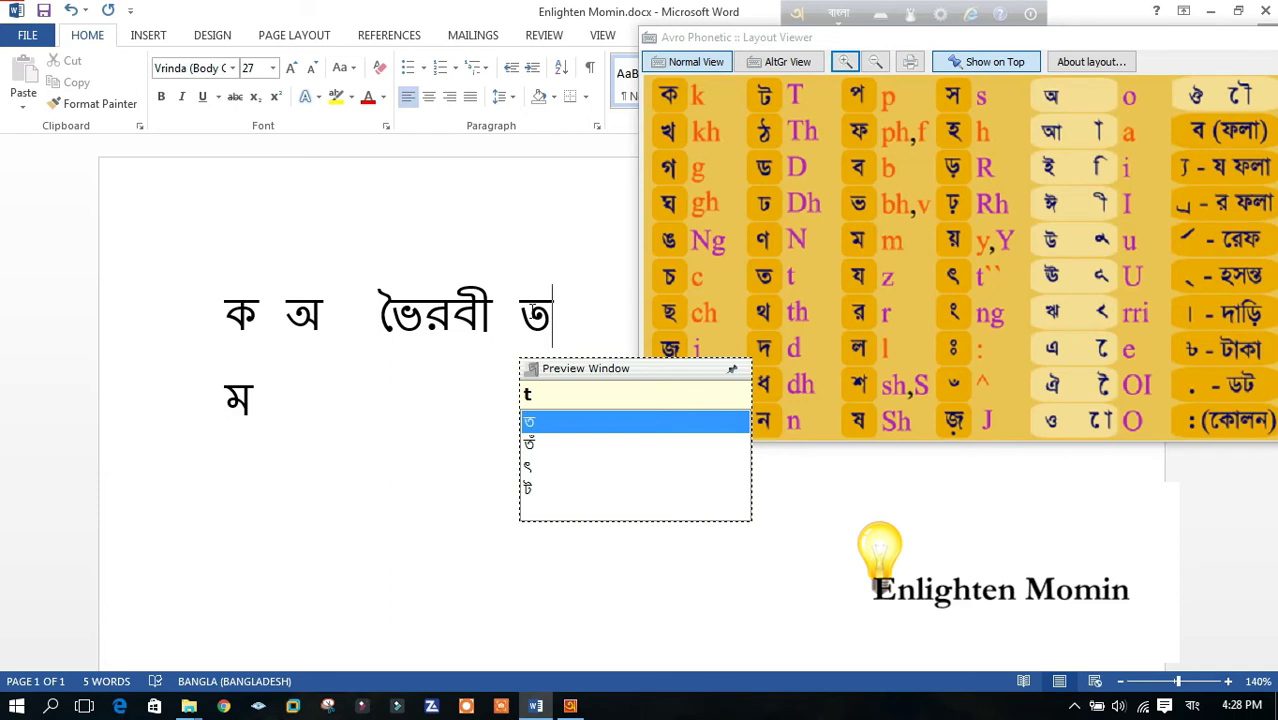
text( T)
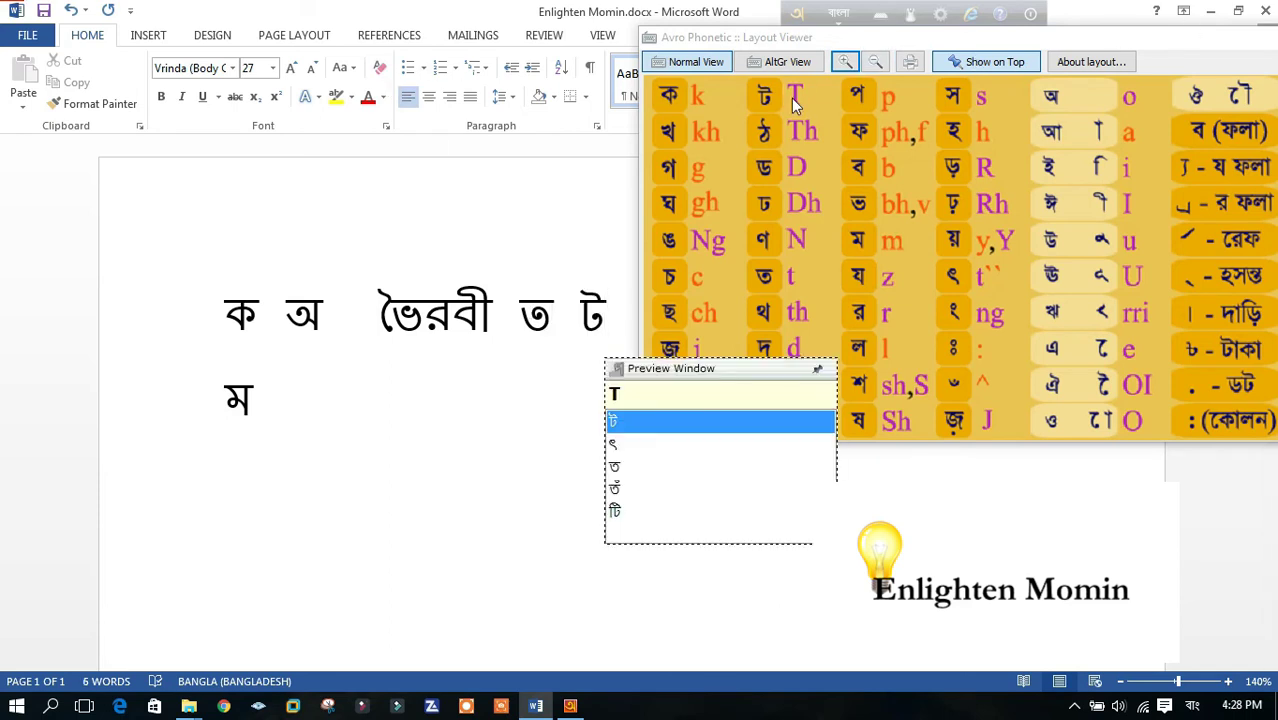
key(Return)
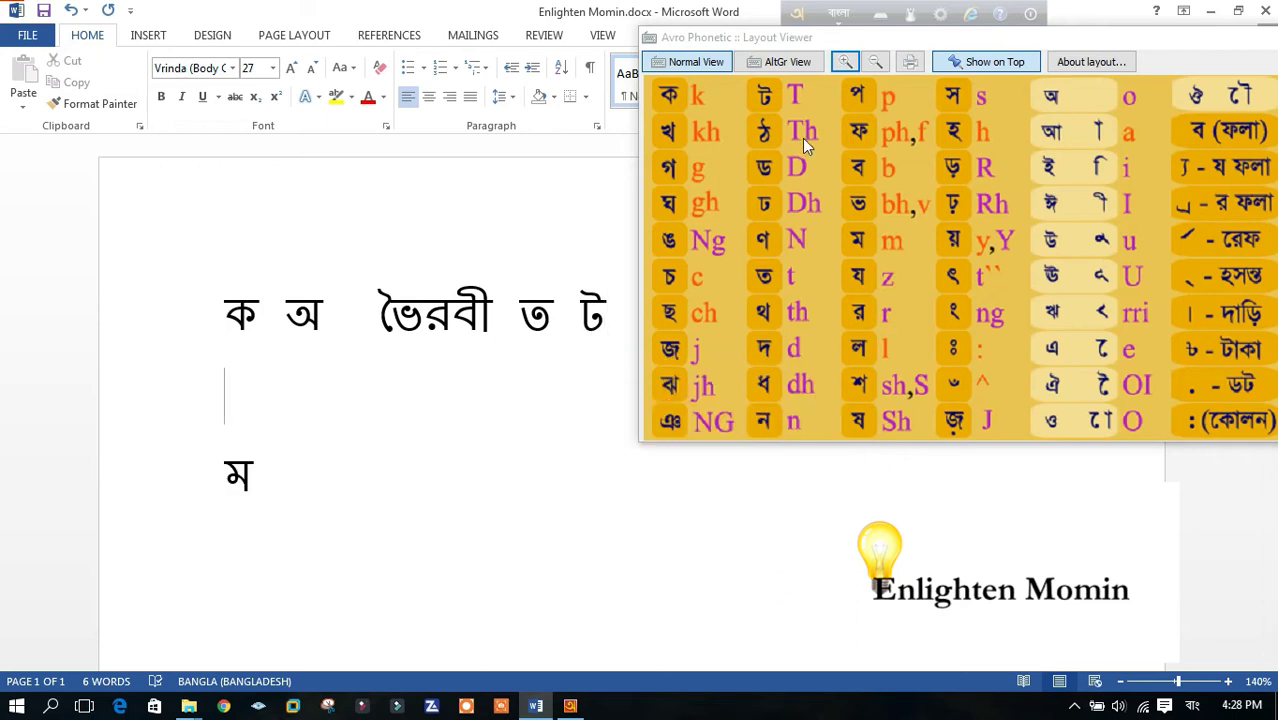
Step: Try 'th' for থ, remove it, then type 'TH' on a new line for ঠ
text(th)
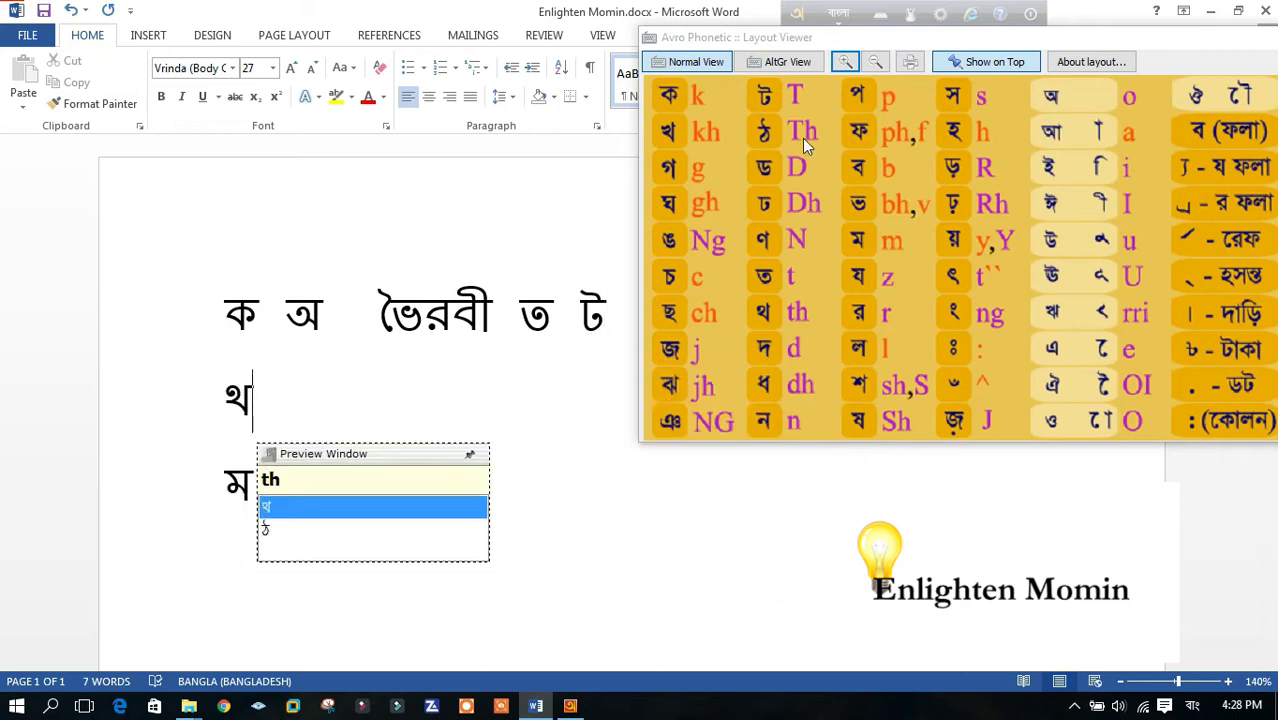
key(BackSpace)
key(BackSpace)
key(BackSpace)
key(Return)
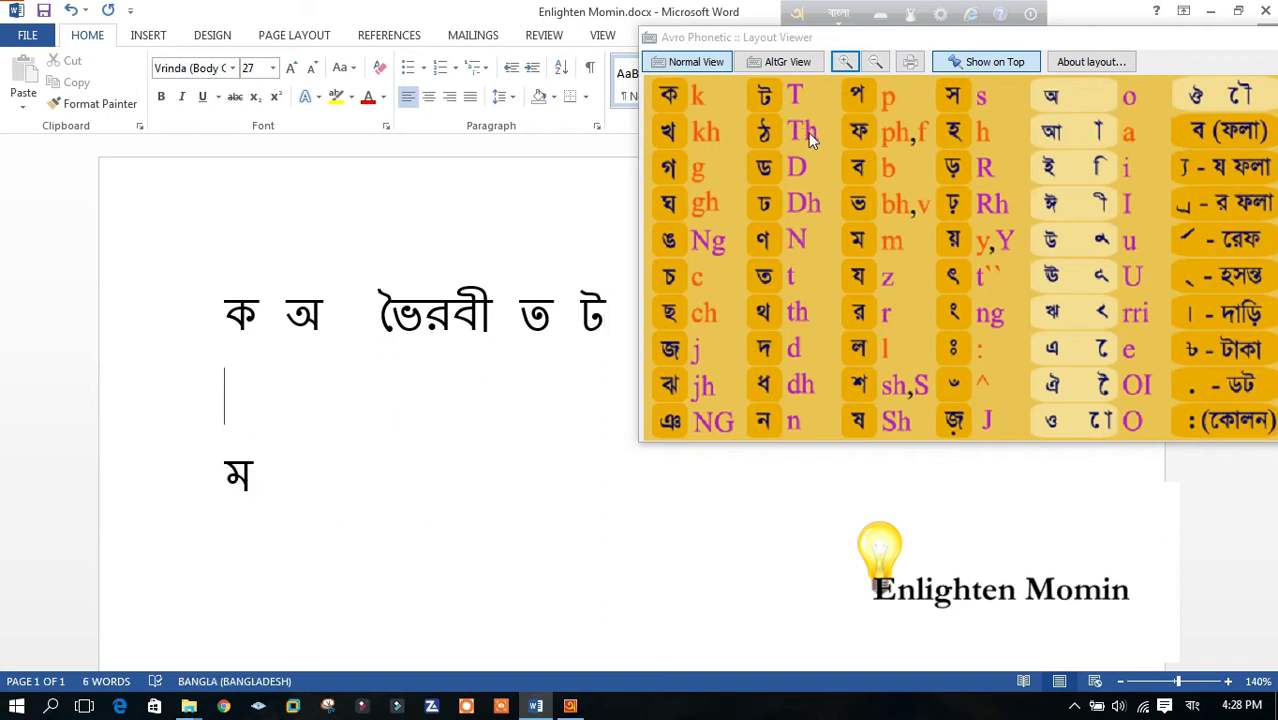
text(TH)
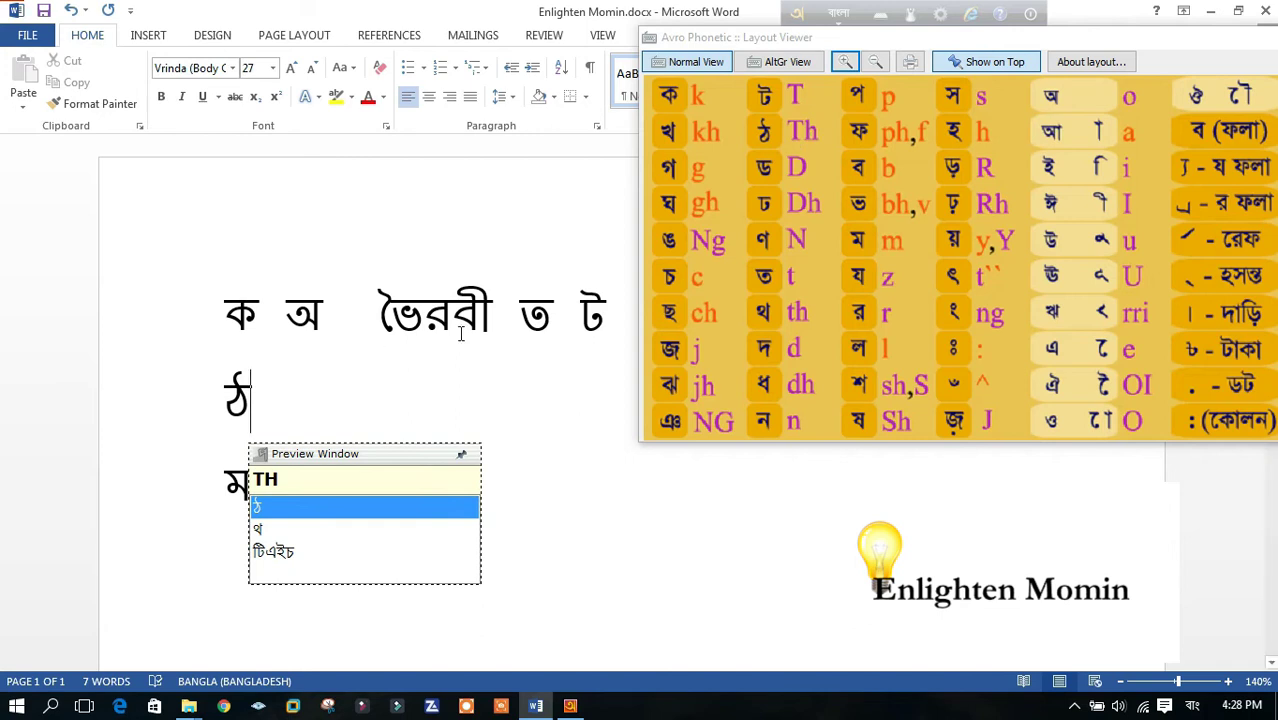
drag(1155, 46, 665, 81)
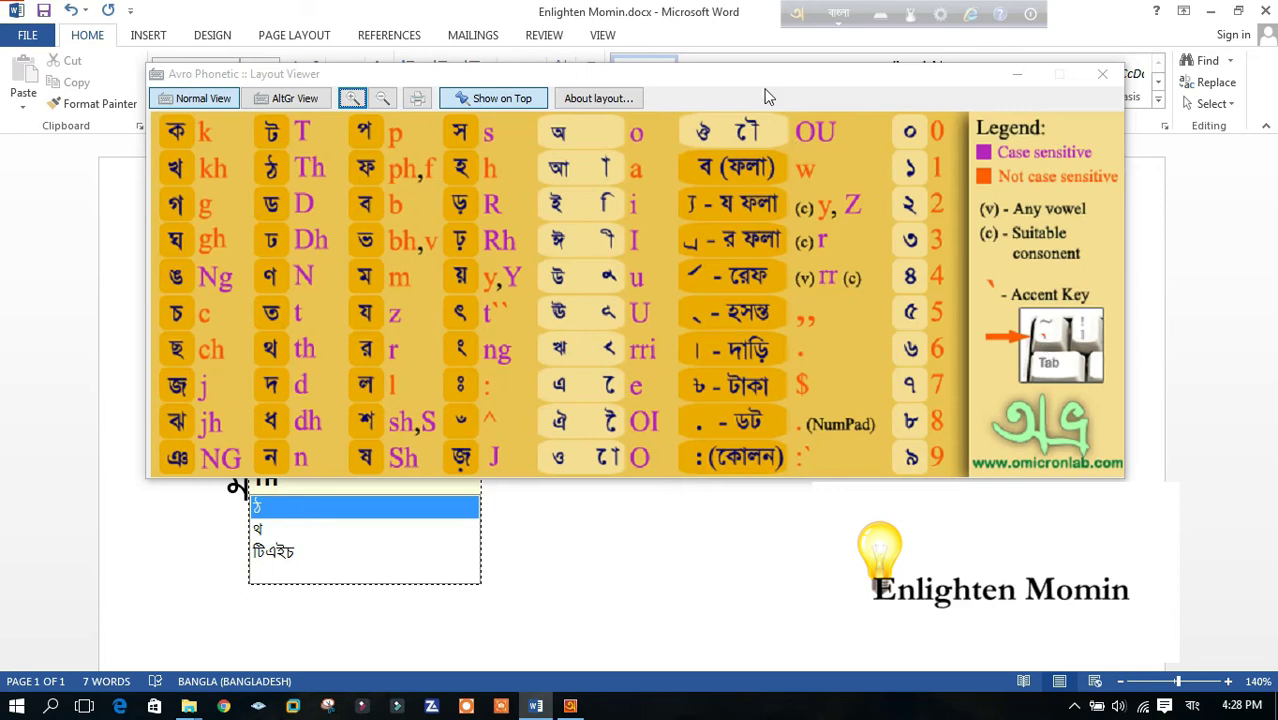
drag(768, 76, 975, 14)
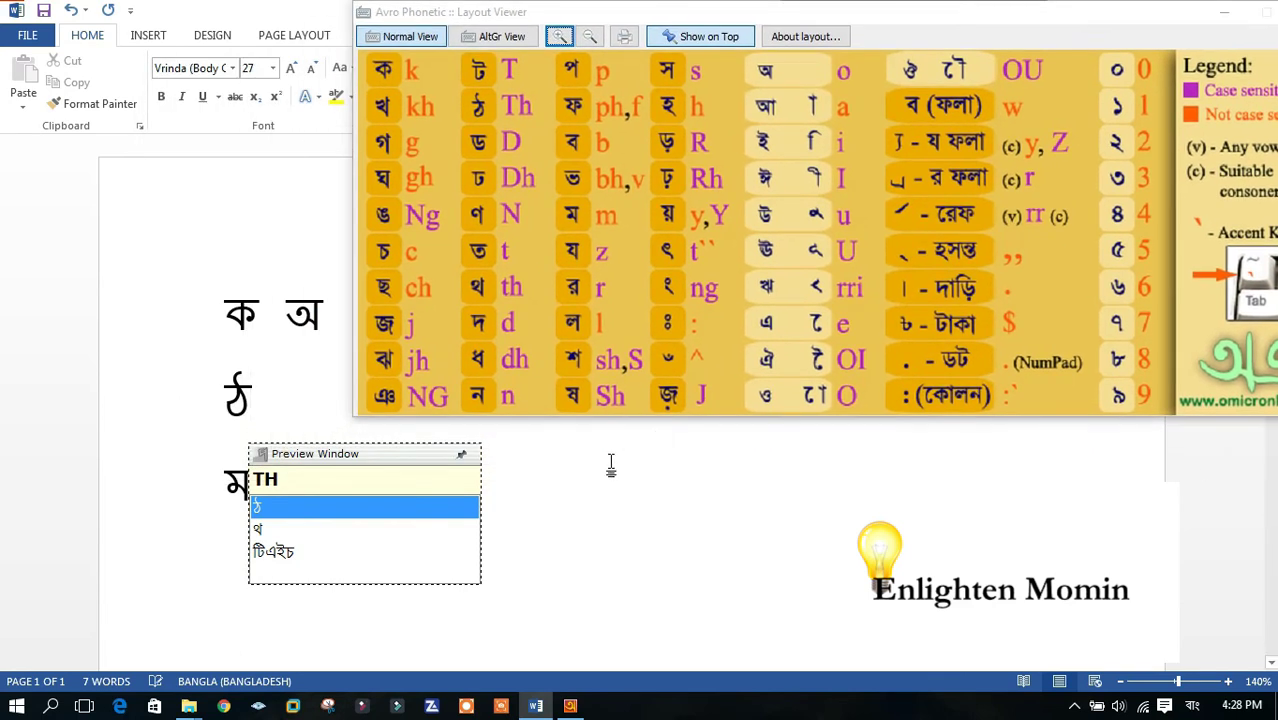
Step: Type 'klm kolom' with Avro to add ক্লম and কলম after ম
key(BackSpace)
key(BackSpace)
text(k)
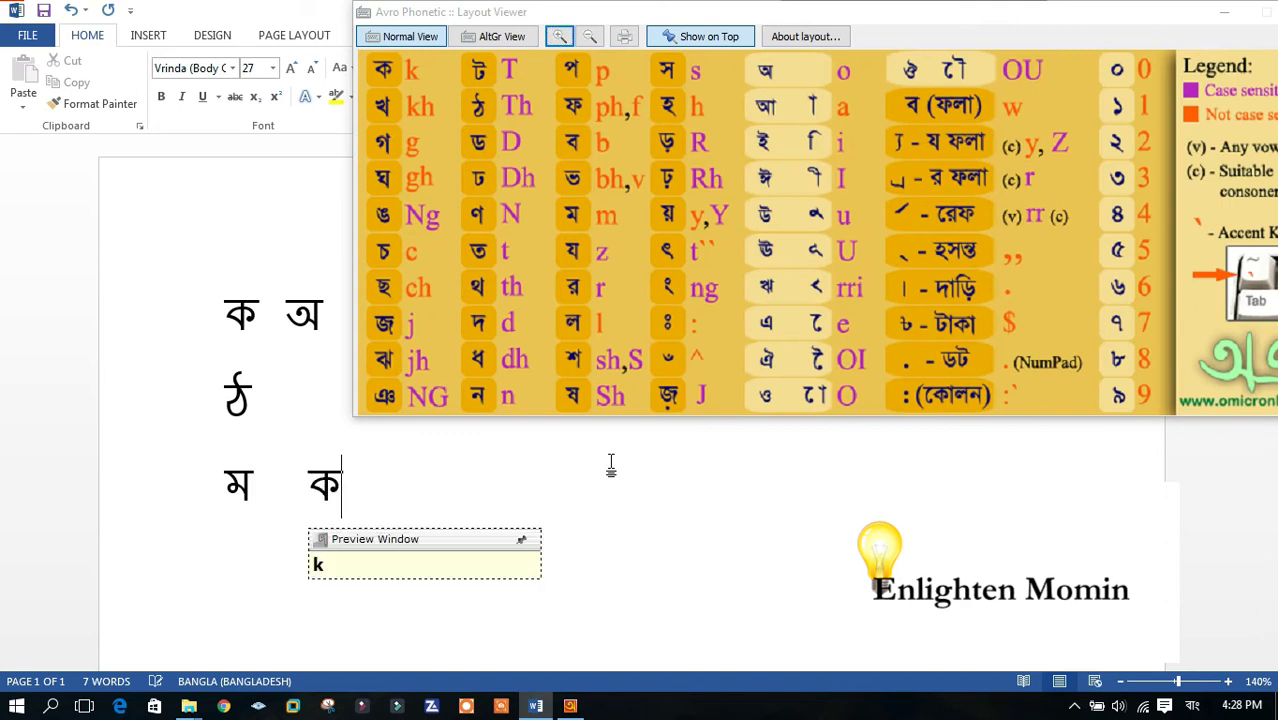
text(lm)
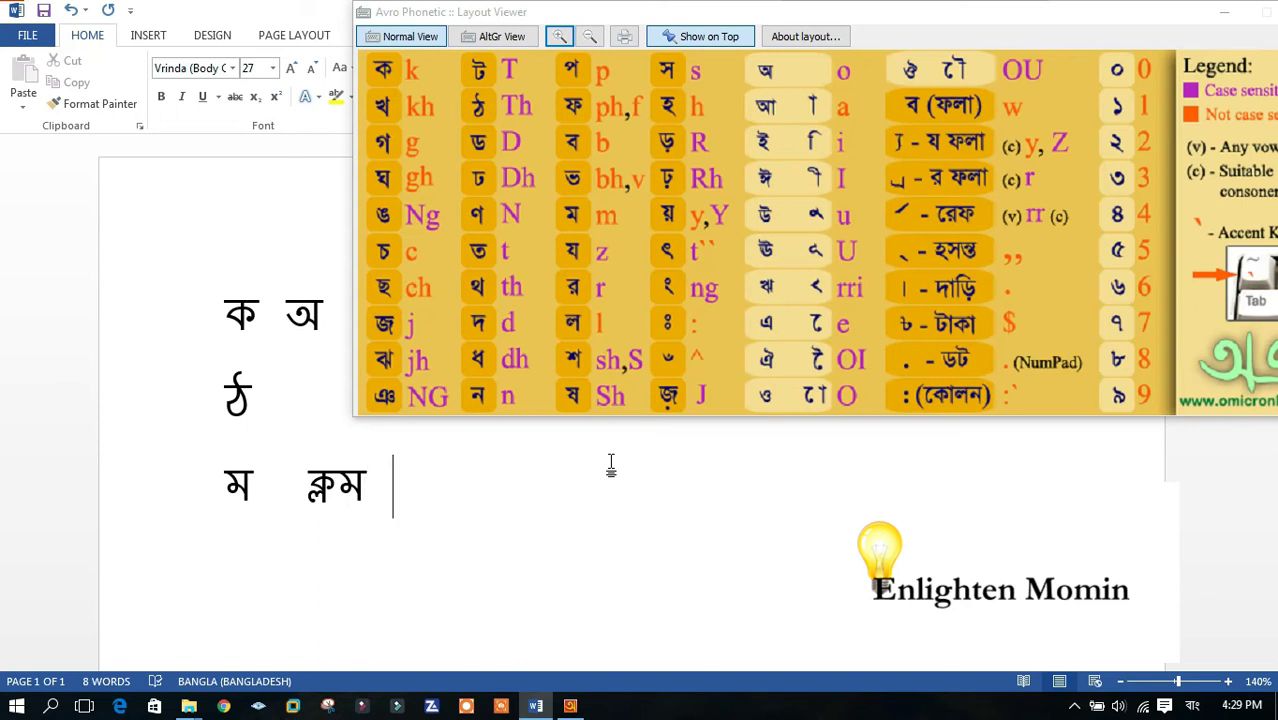
text( kolom)
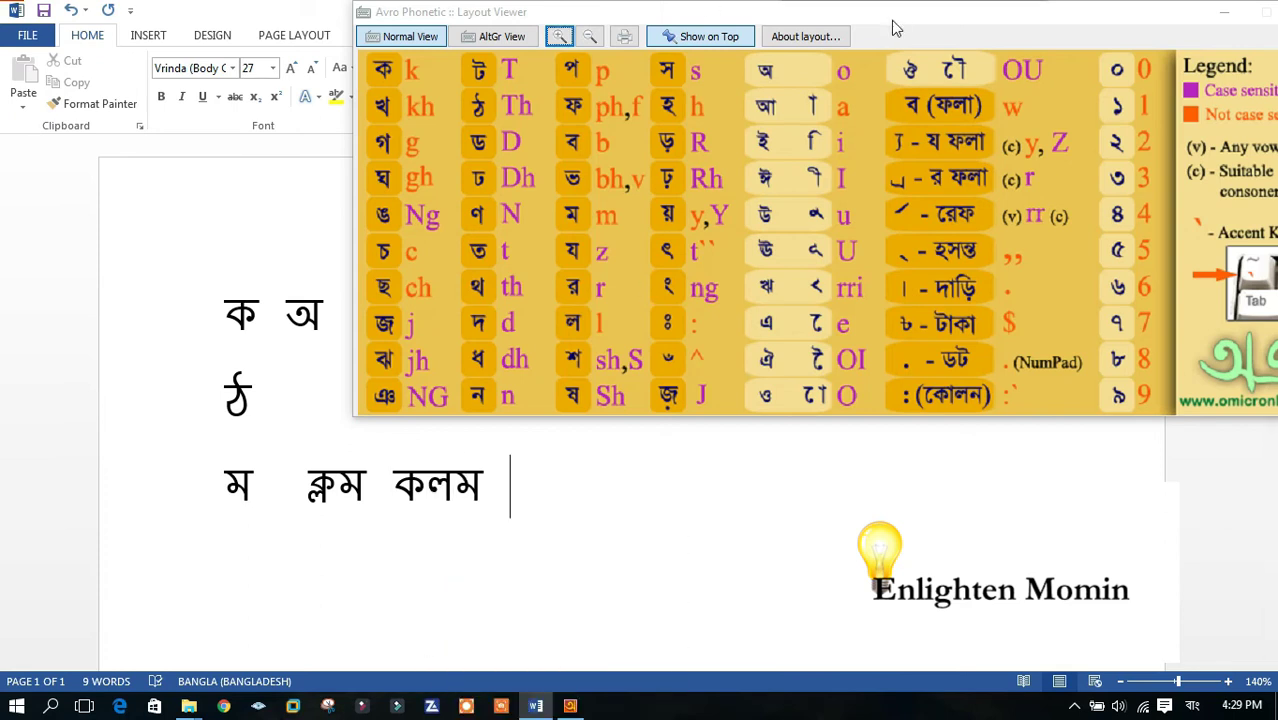
drag(917, 20, 851, 20)
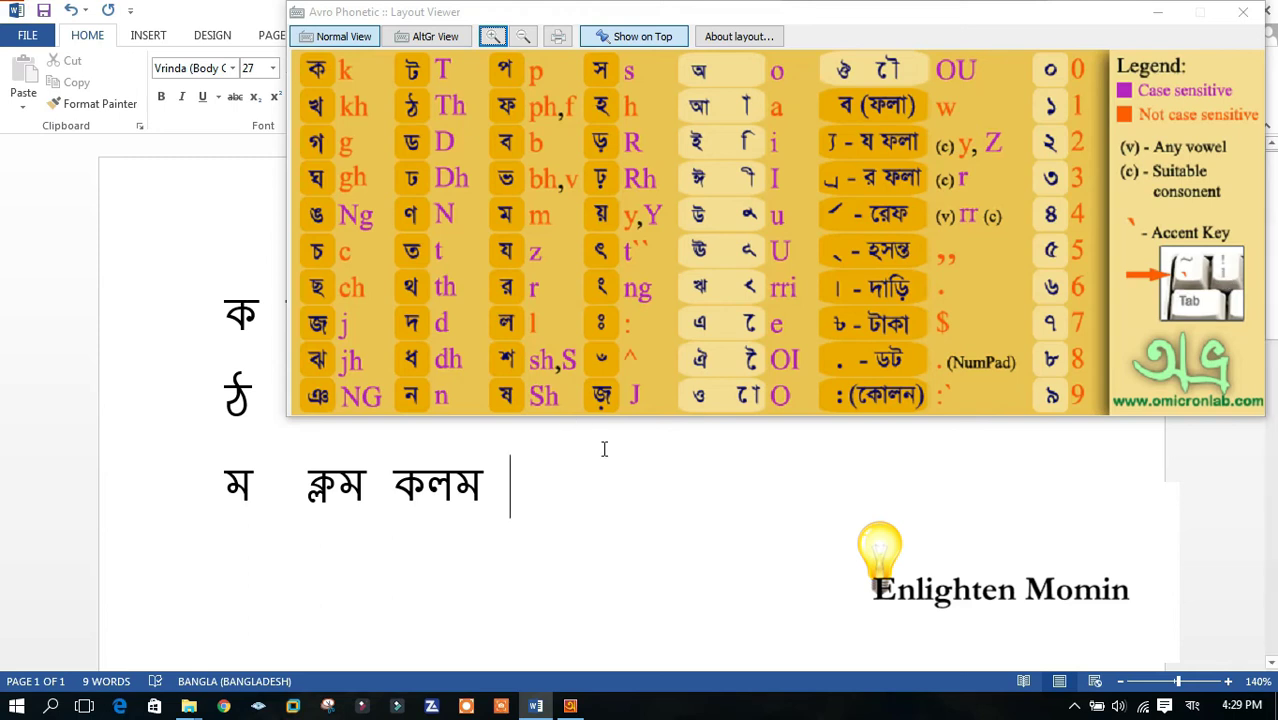
Step: Type 'k`l`m' to add a second কলম at the end of the third line
text(k`)
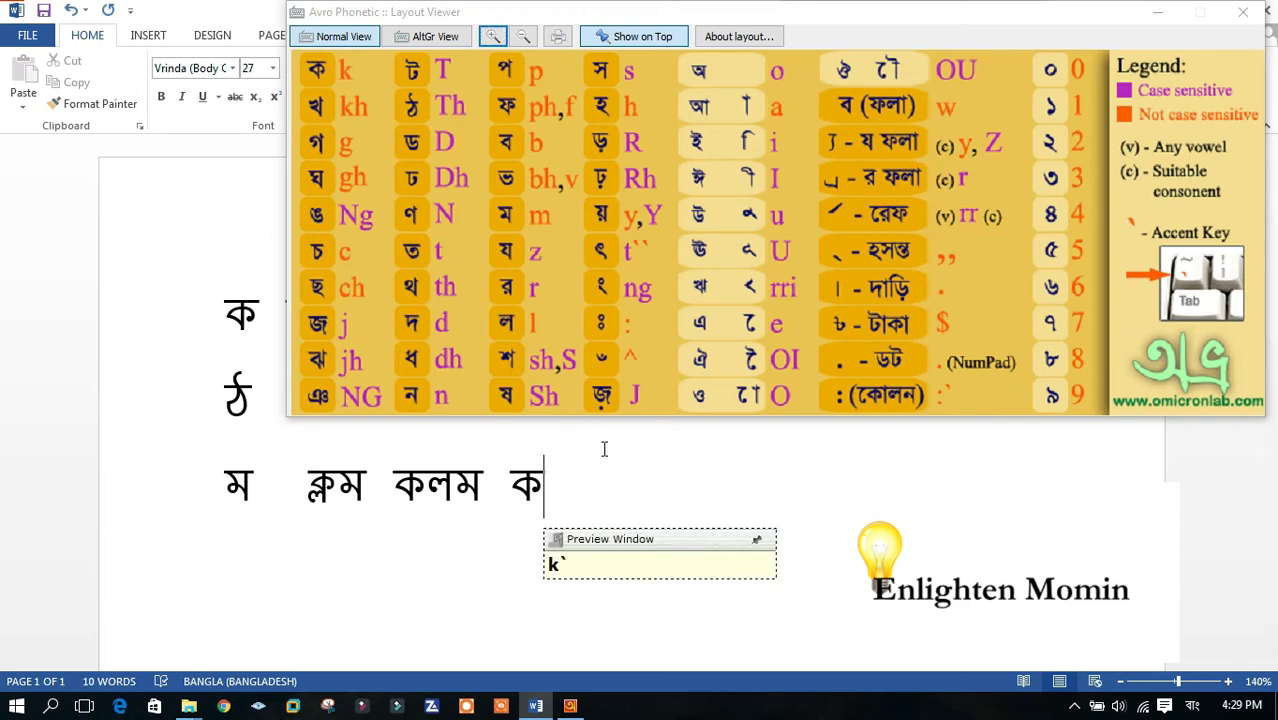
text(l`)
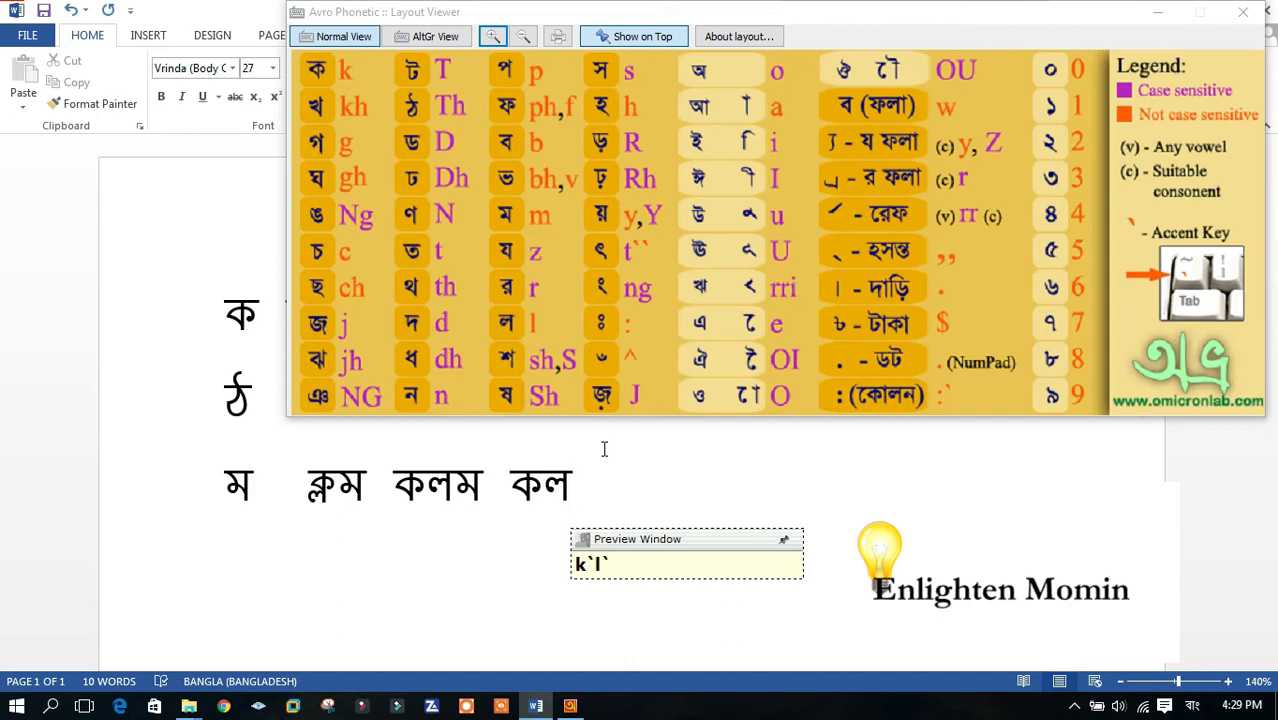
text(m)
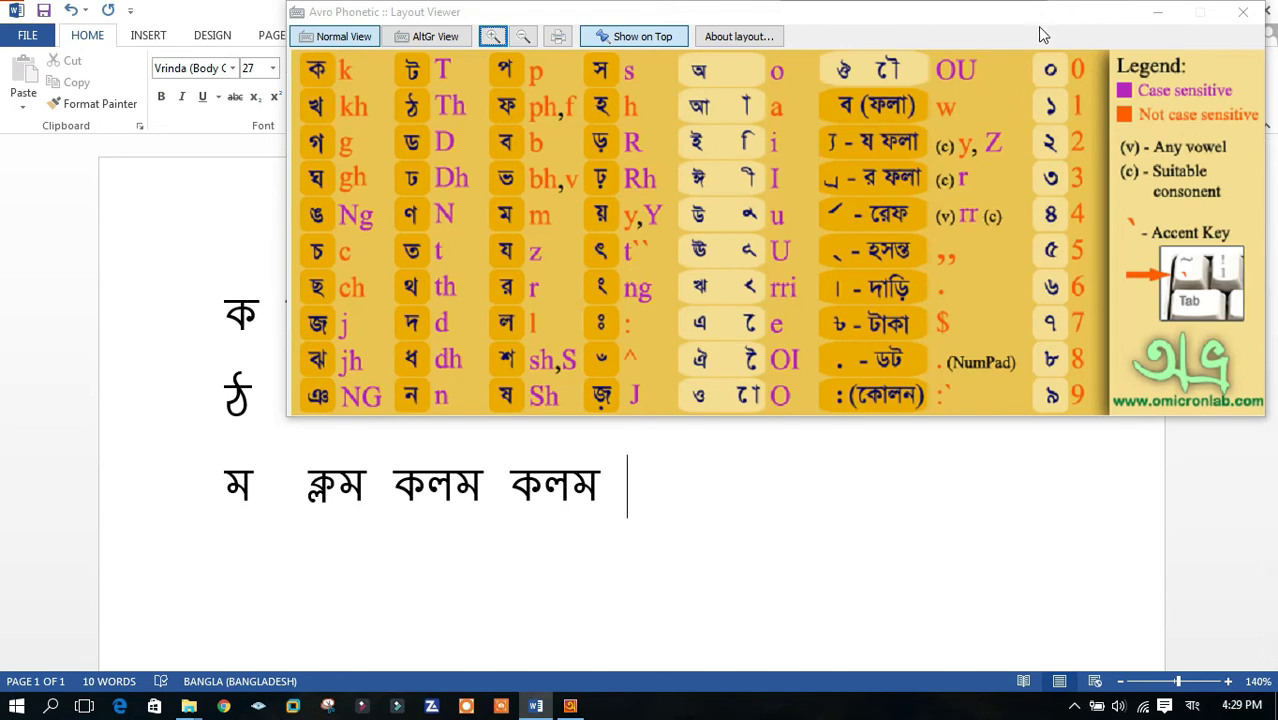
drag(1039, 28, 929, 102)
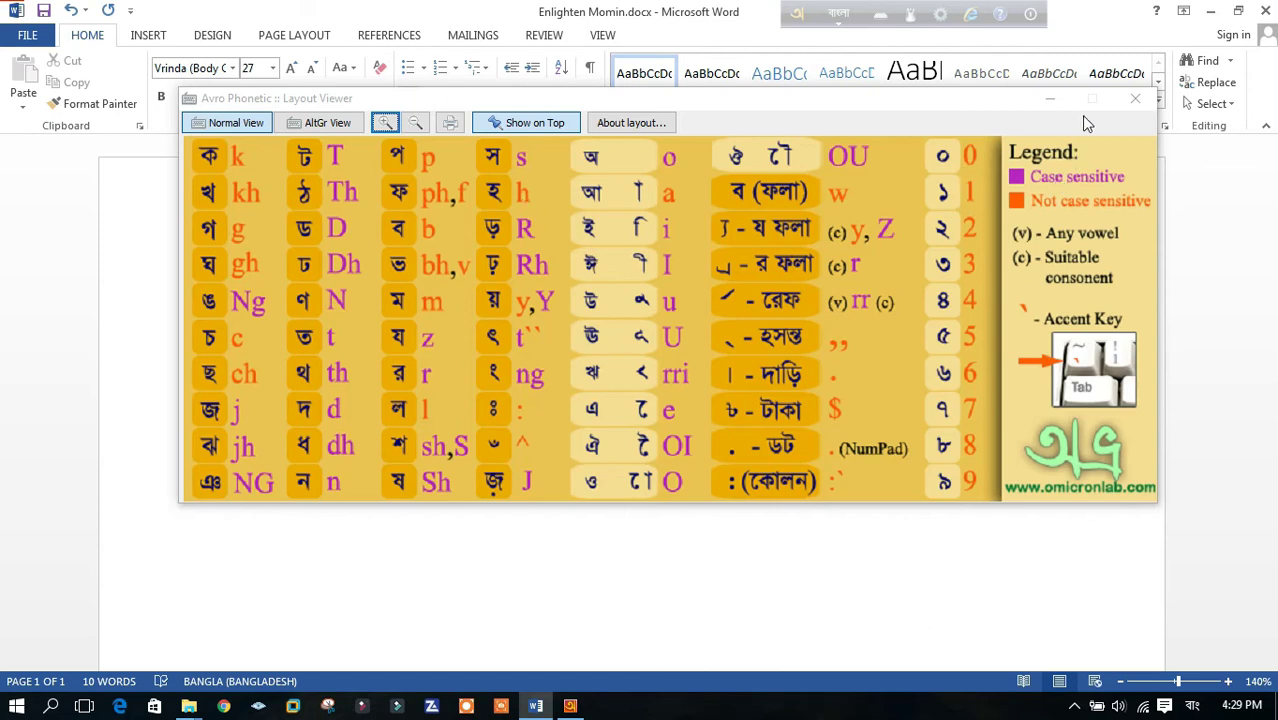
Step: Close and reopen the Layout Viewer, zoom it larger, and fit it fully on screen
click(1135, 98)
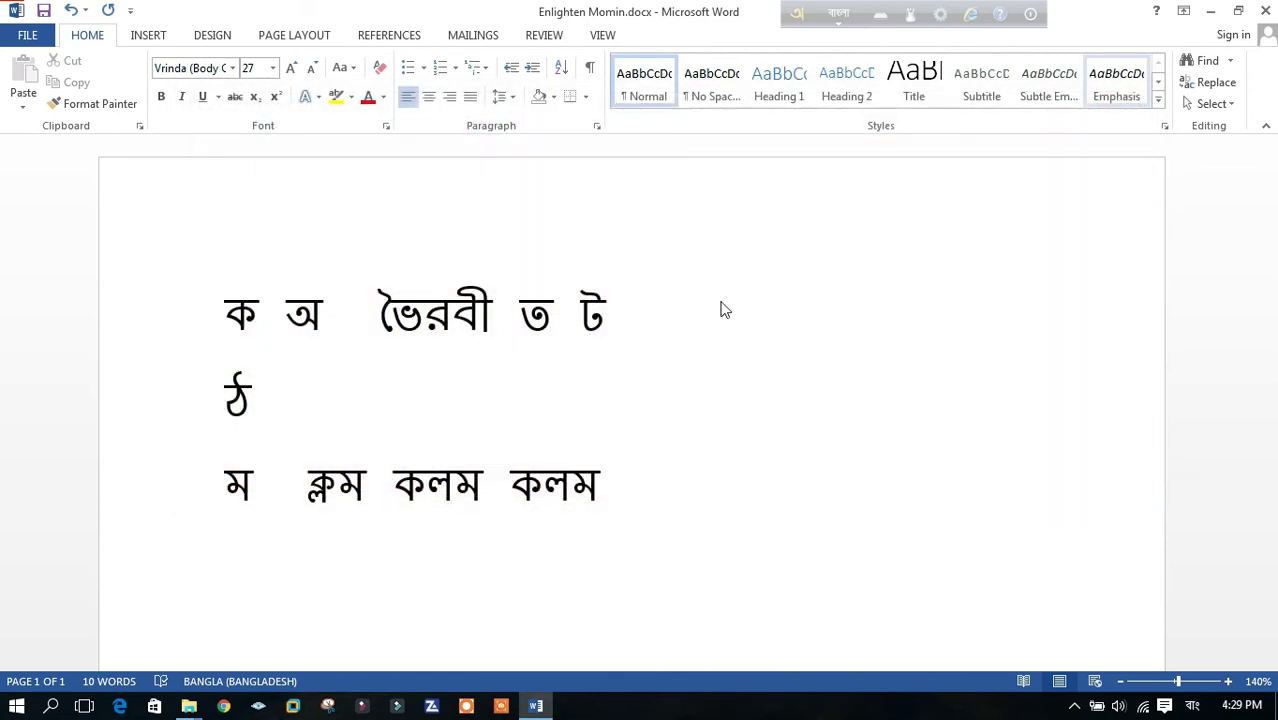
click(879, 18)
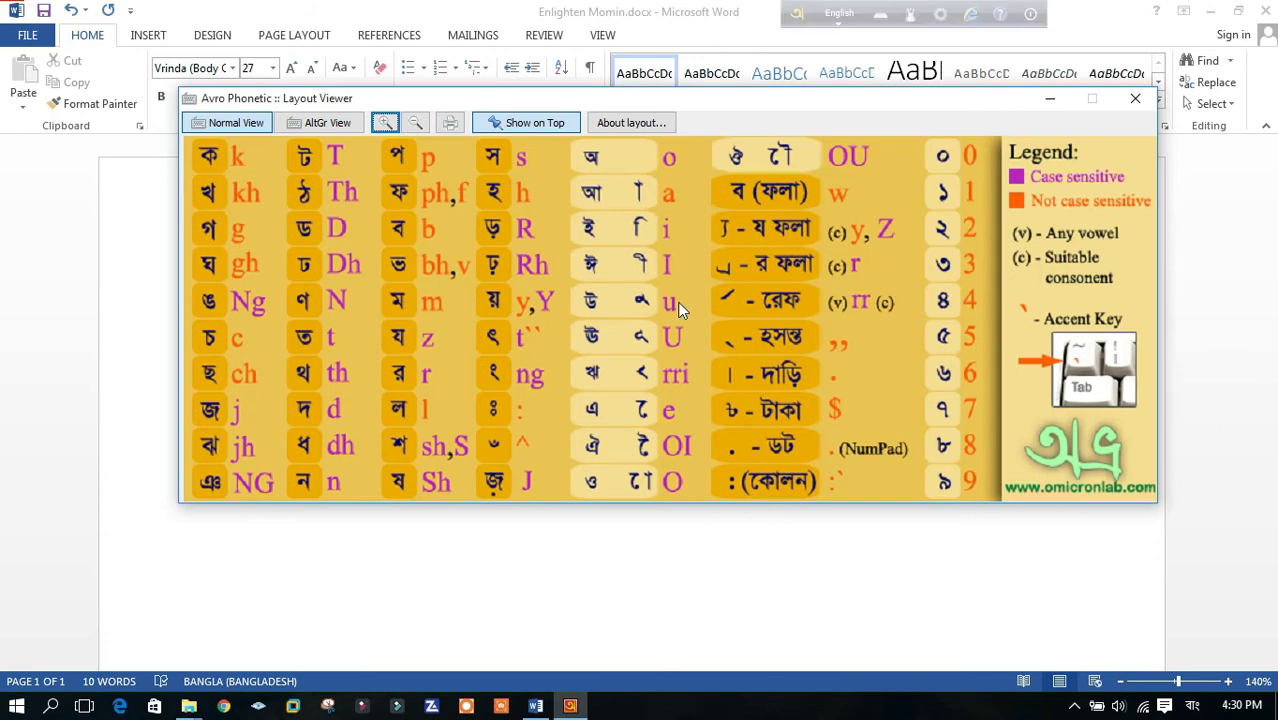
click(386, 123)
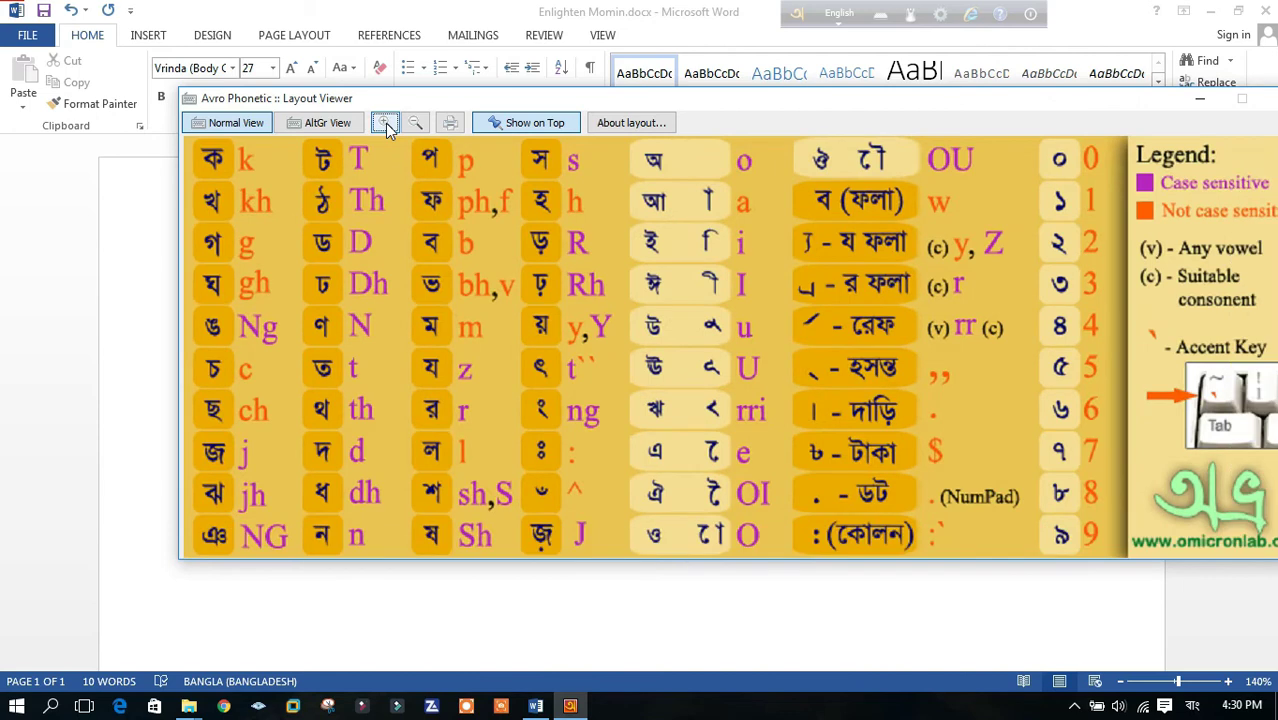
click(418, 123)
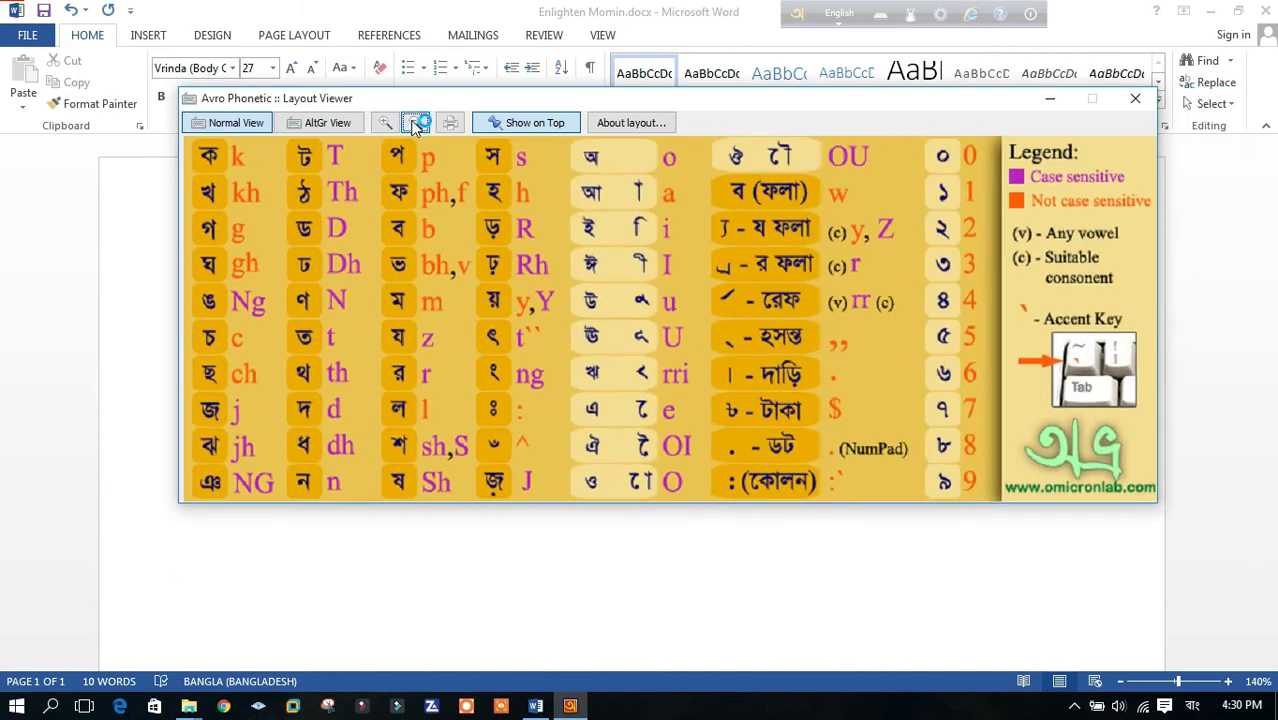
click(386, 123)
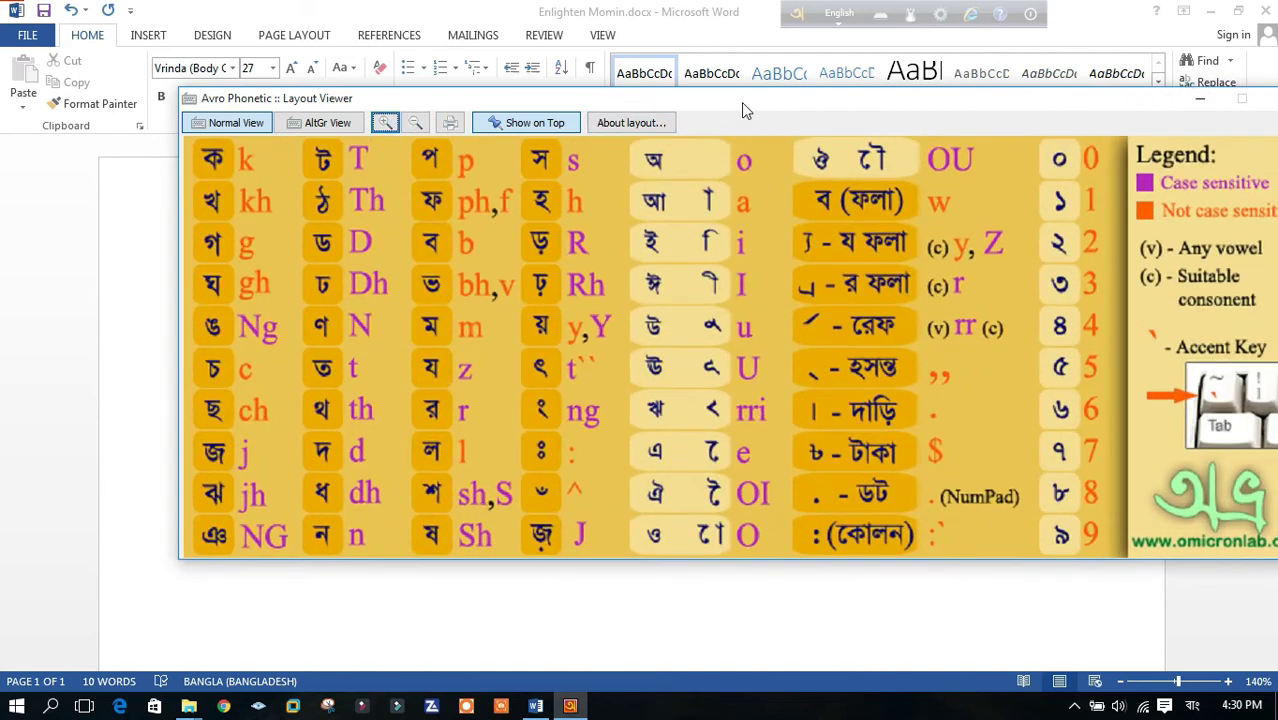
drag(743, 104, 648, 120)
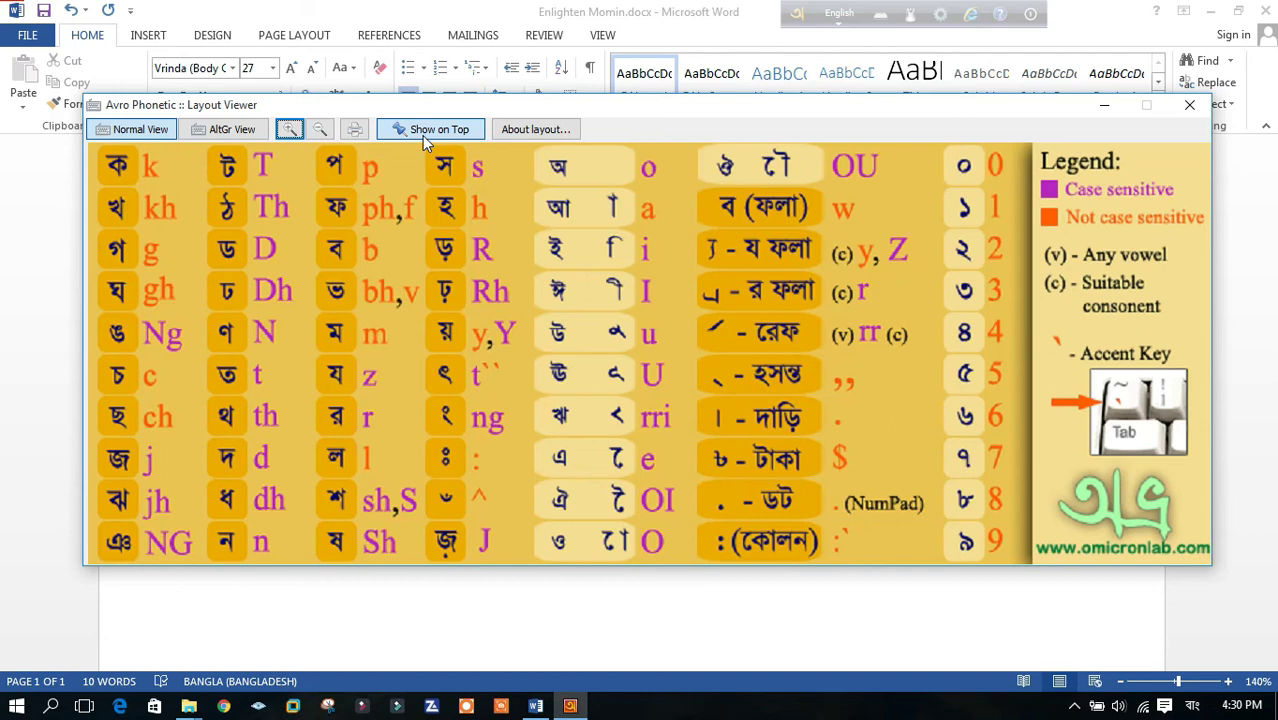
Step: Turn on Show on Top for the Layout Viewer and confirm it stays above Chrome
click(448, 136)
click(193, 705)
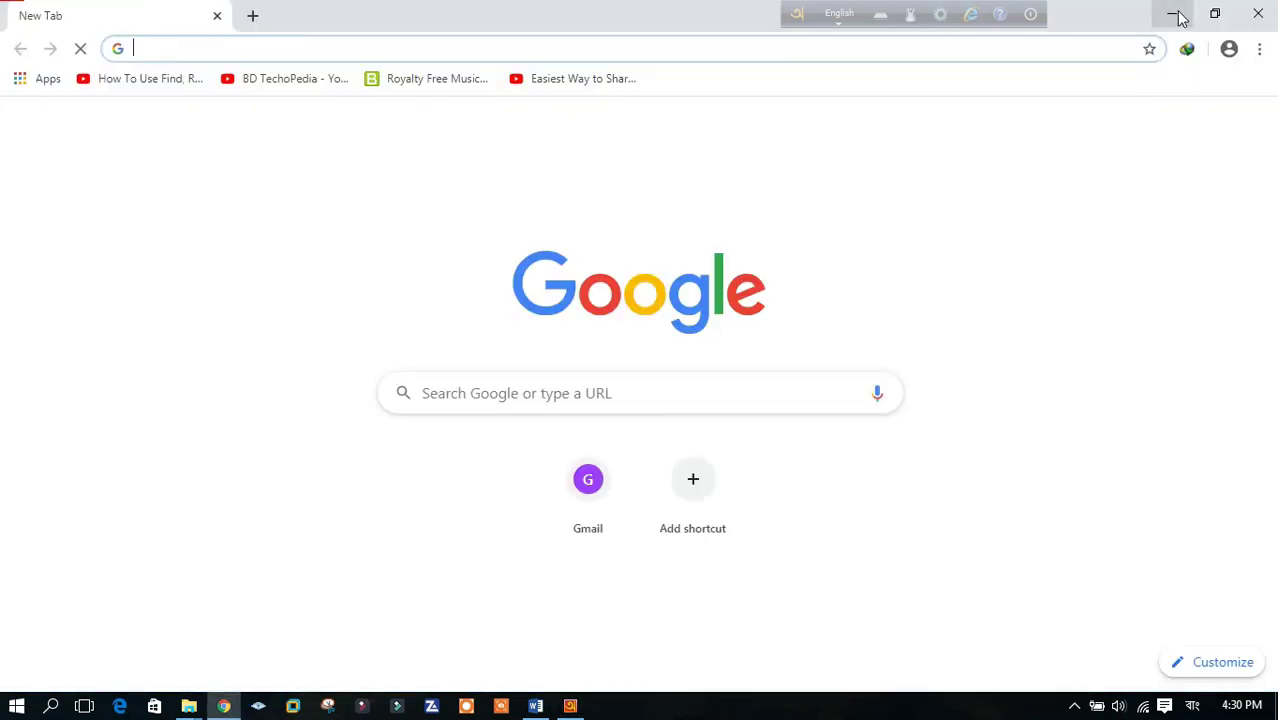
click(1175, 15)
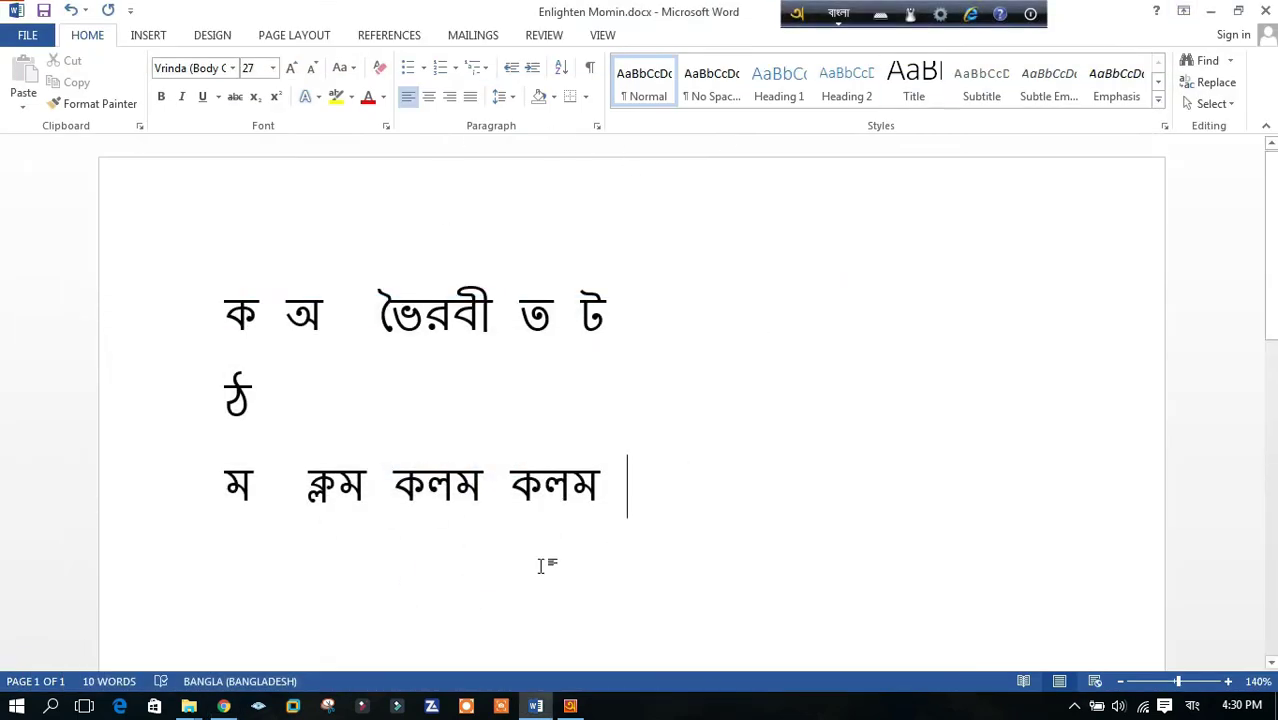
click(570, 706)
click(438, 129)
click(223, 706)
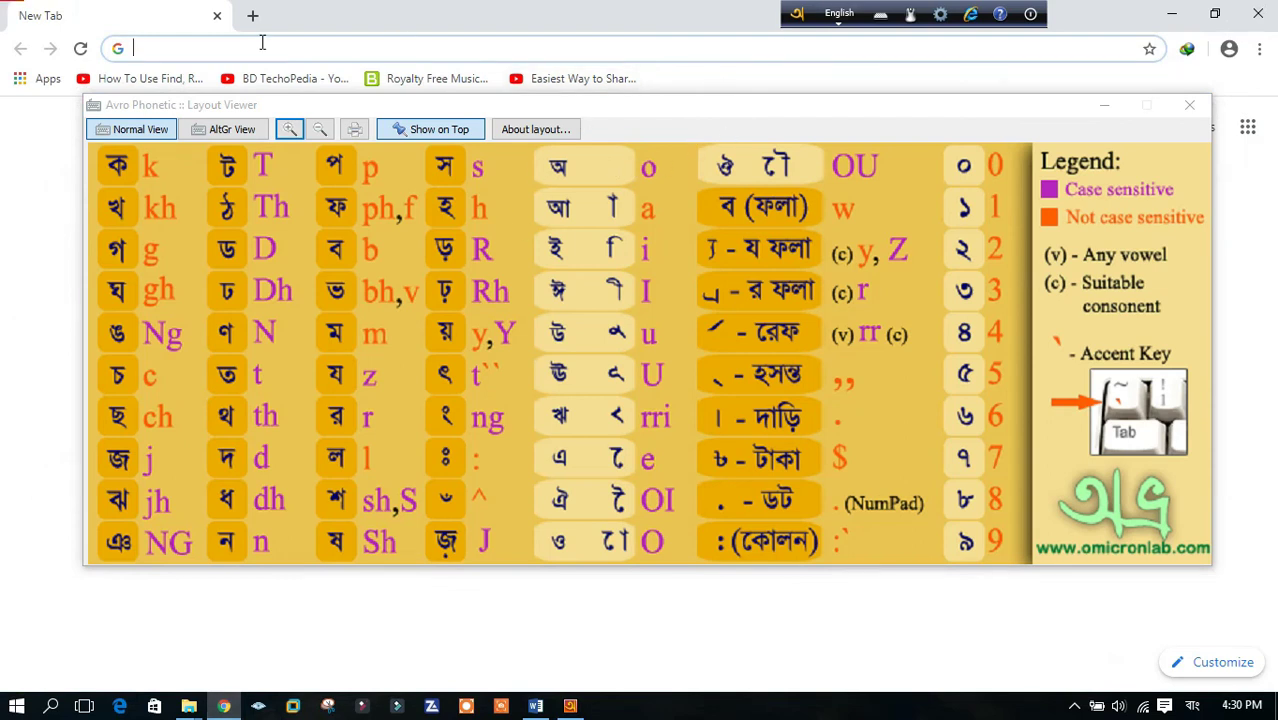
mouse_move(510, 111)
mouse_down()
mouse_move(472, 149)
mouse_move(486, 124)
mouse_up()
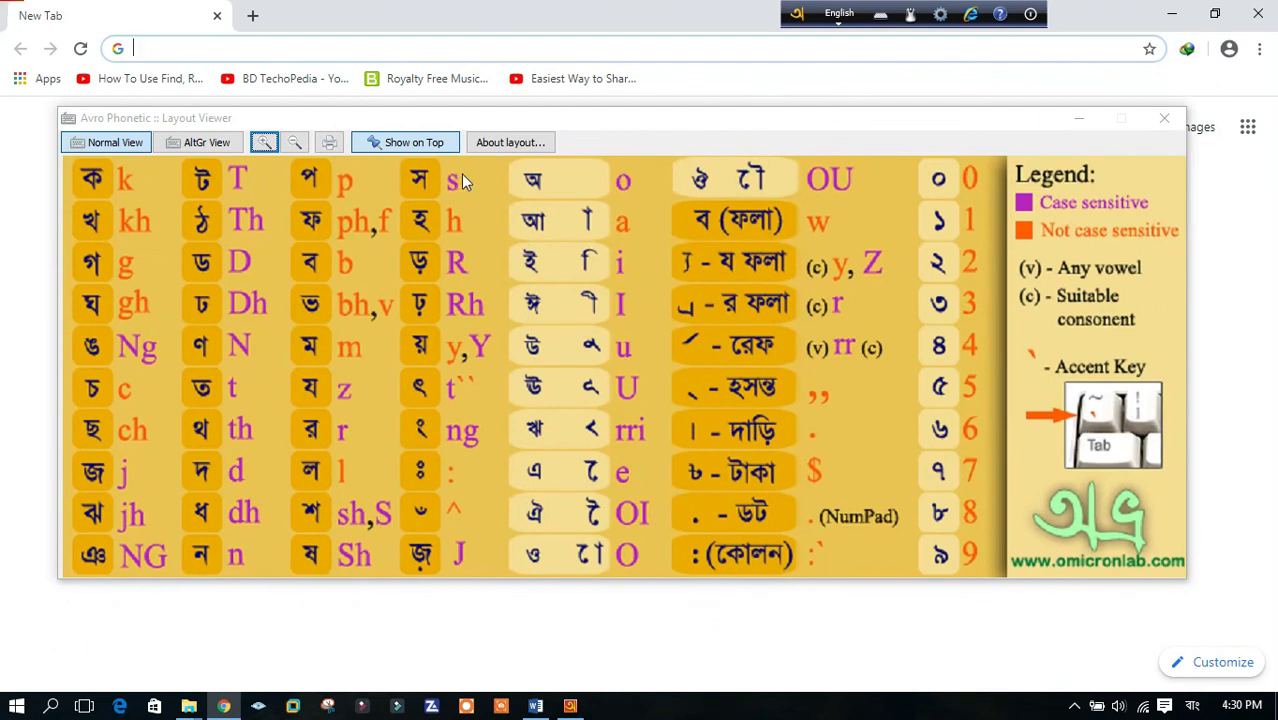
click(403, 147)
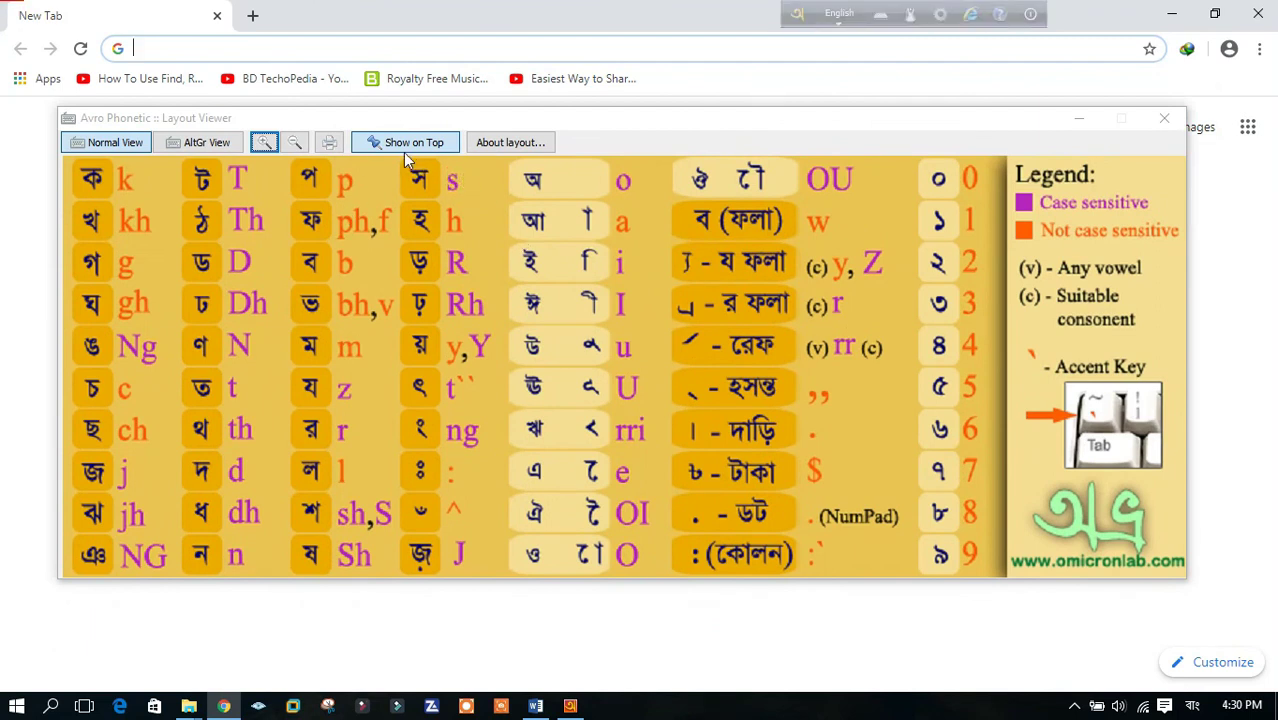
Step: Toggle Show on Top off and on, reposition the chart, then show the desktop with Win+D
click(1174, 22)
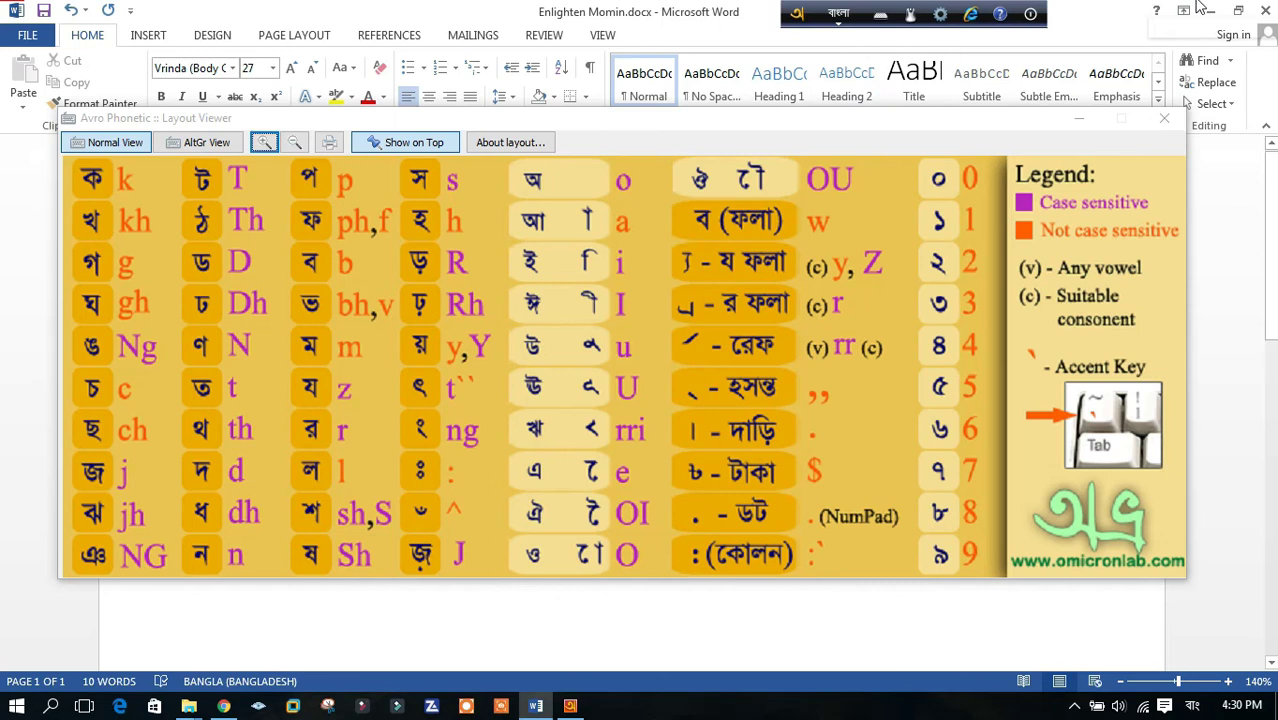
drag(500, 117, 666, 159)
click(580, 189)
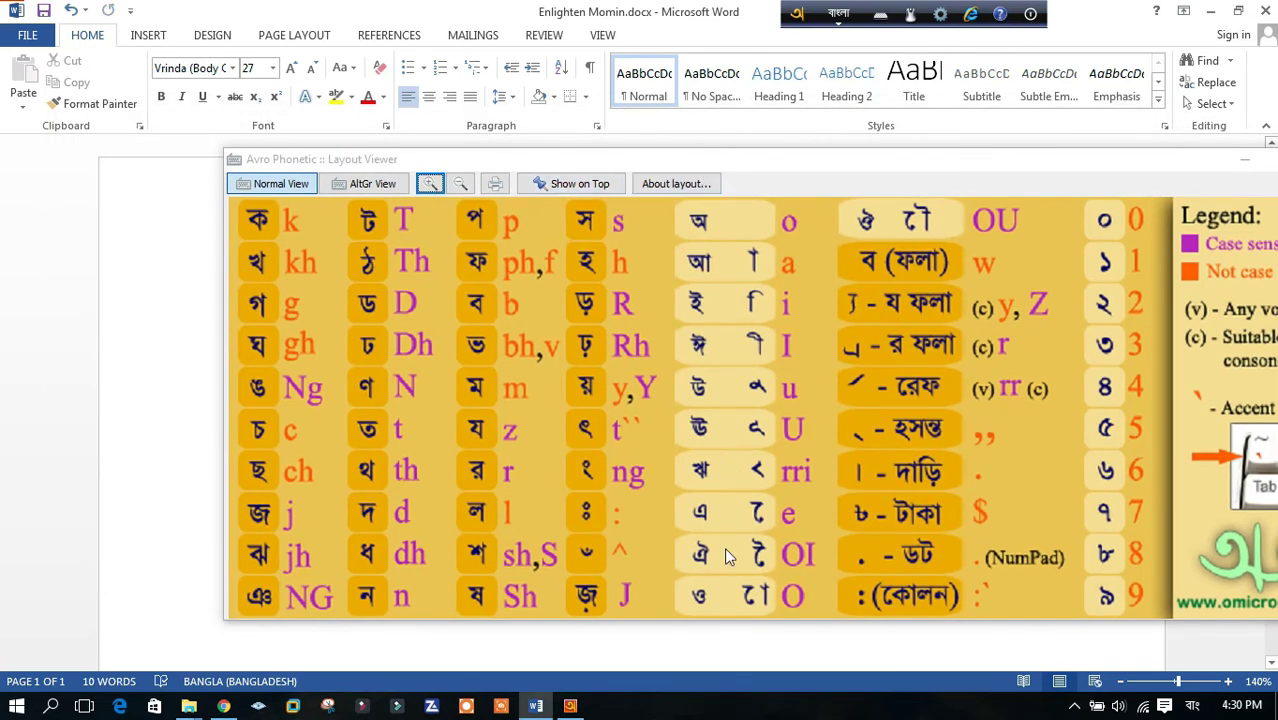
click(584, 186)
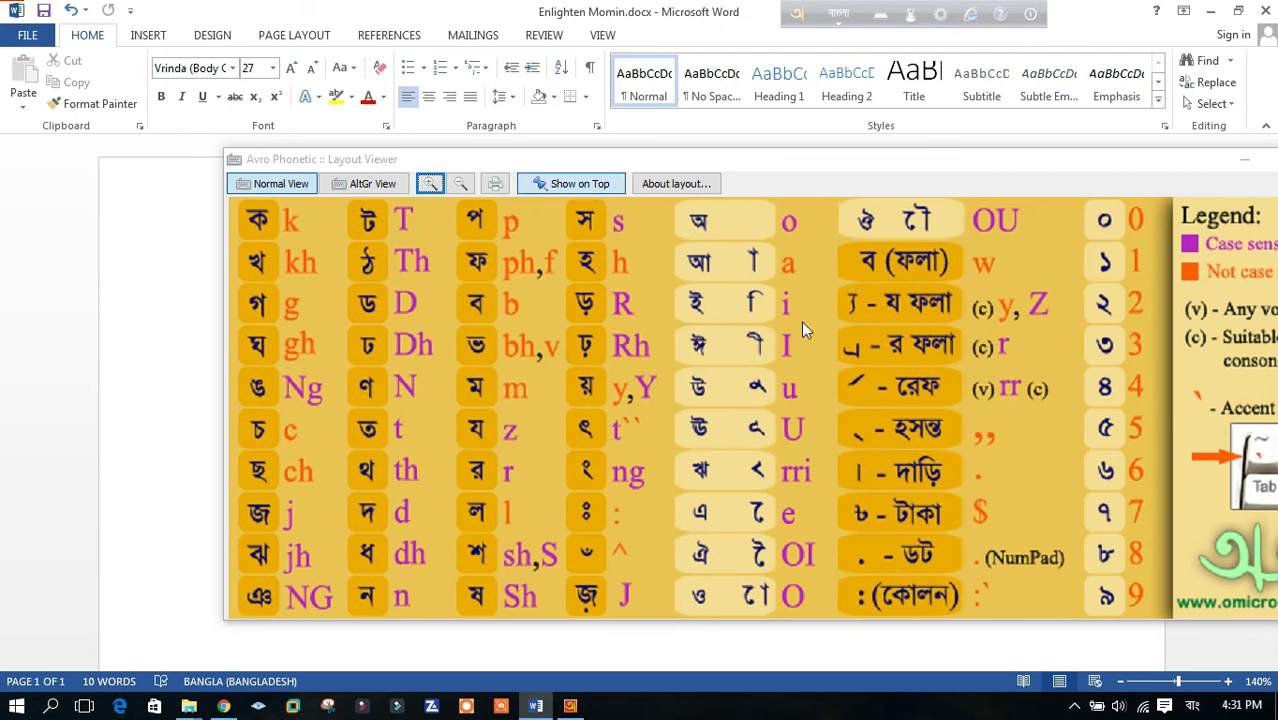
mouse_move(914, 164)
mouse_down()
mouse_move(792, 122)
mouse_move(756, 125)
mouse_up()
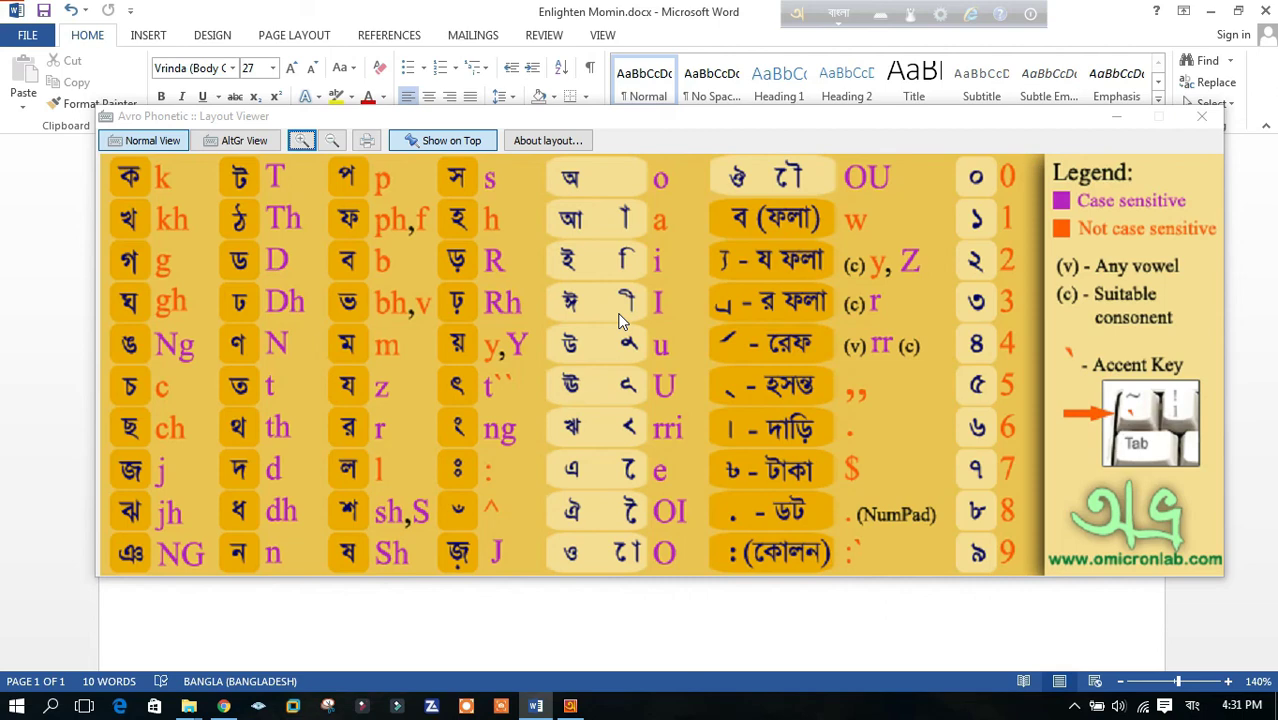
key(super+d)
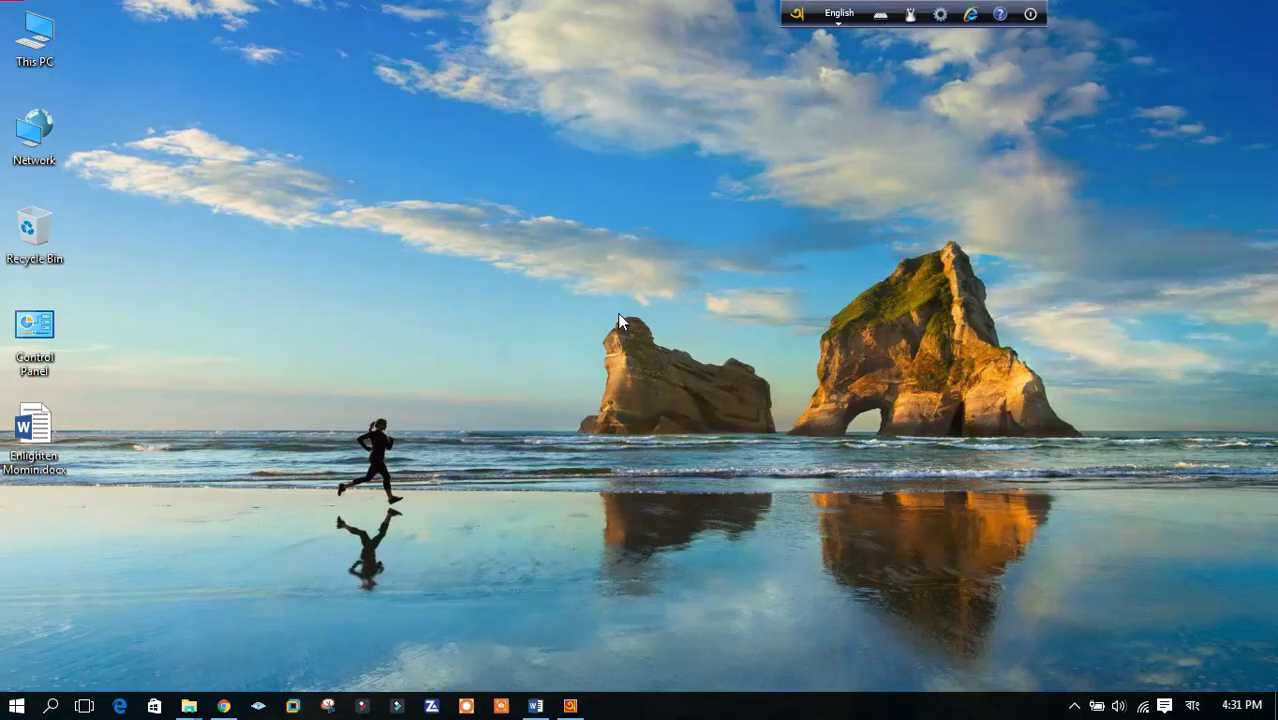